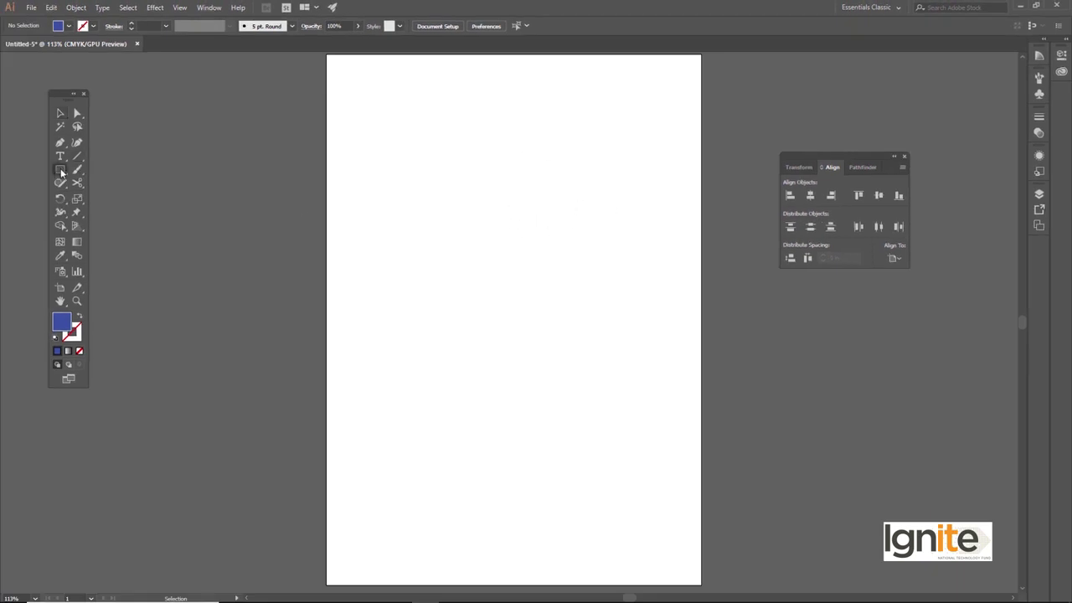
Draw a blue square about 1.41 in wide in the upper middle of the artboard and select it.
drag(481, 198, 505, 253)
click(60, 114)
click(402, 172)
click(521, 230)
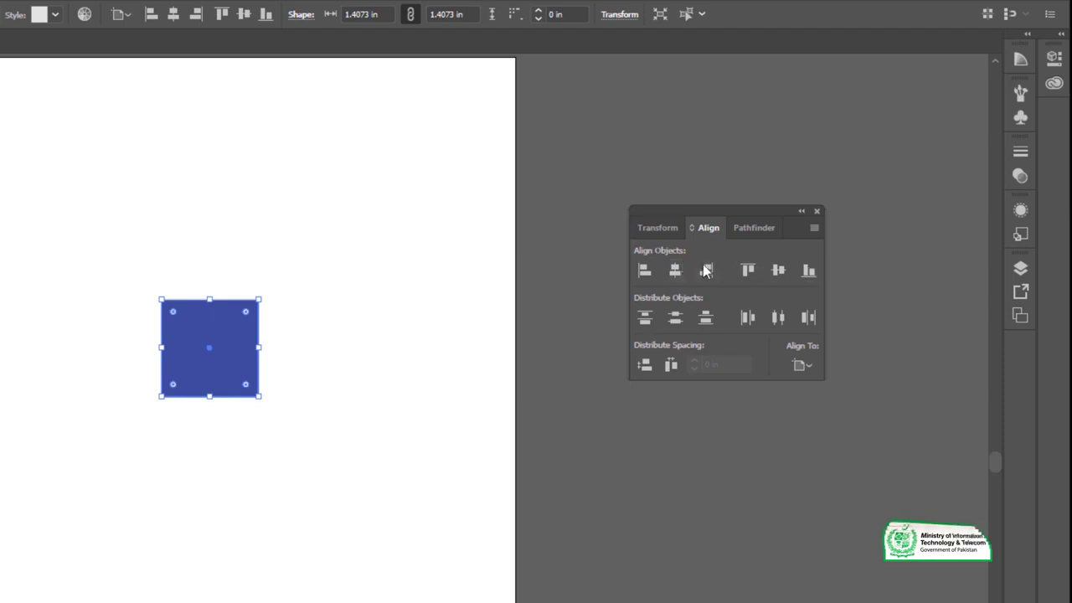
Set the alignment reference to Align to Artboard for the selected square.
click(811, 368)
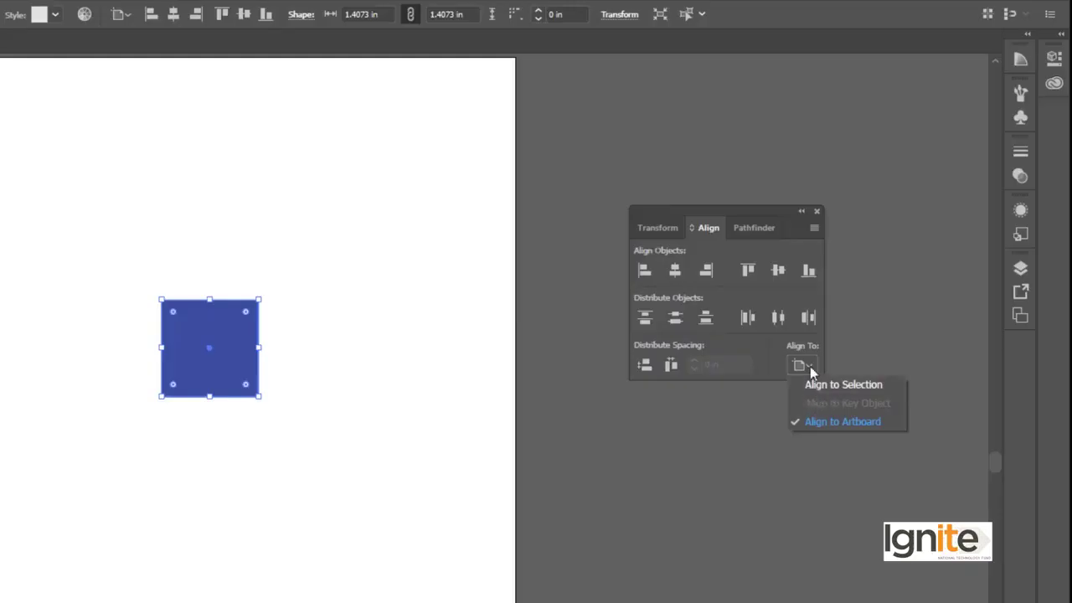
click(810, 366)
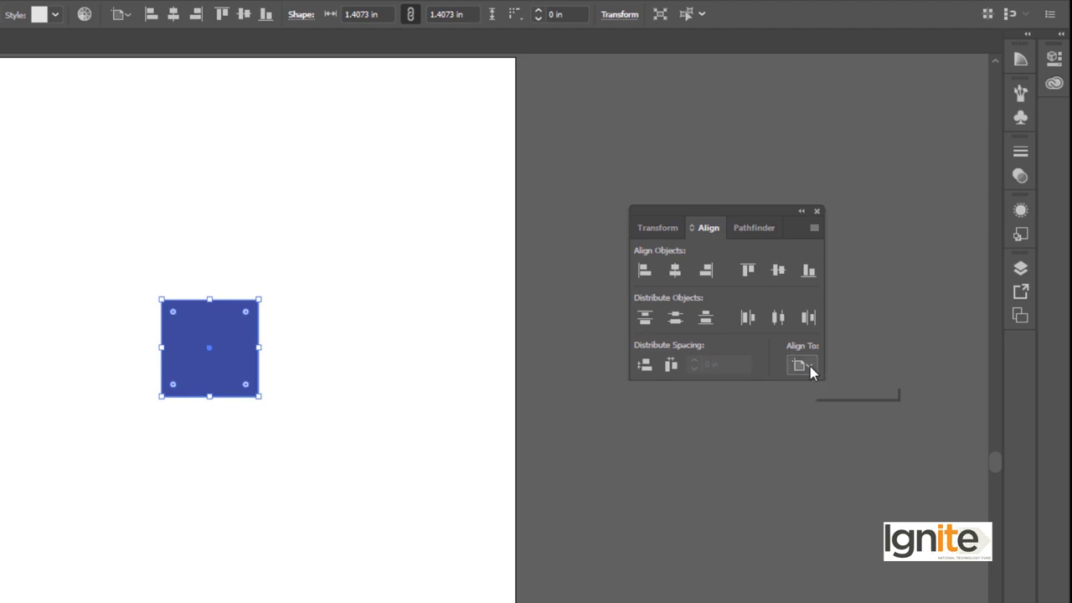
click(805, 366)
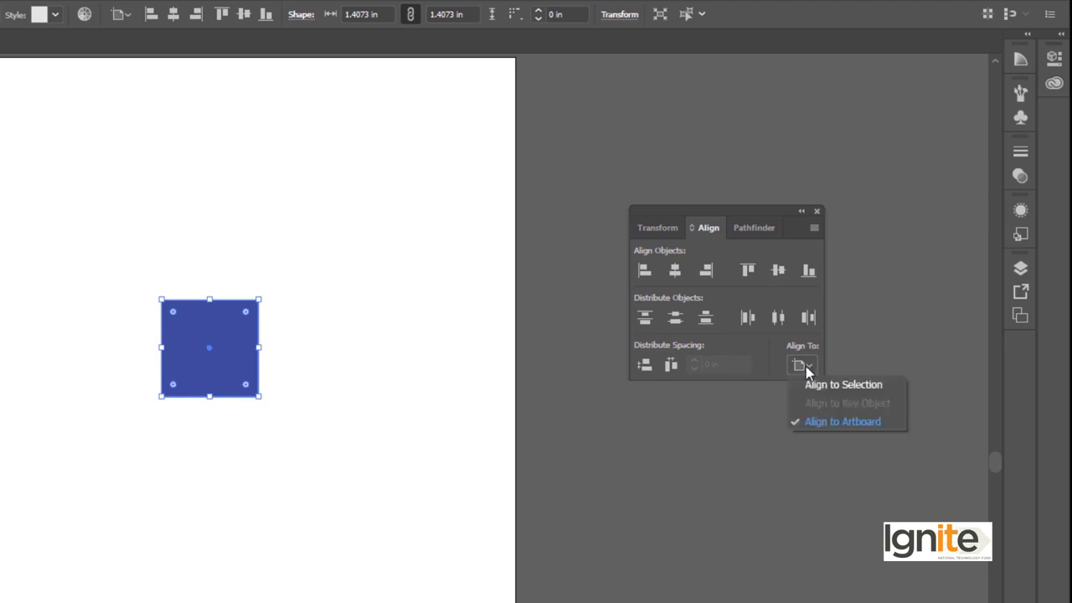
click(823, 419)
Align the square in turn to the artboard's left, right, top and bottom edges.
drag(176, 350, 208, 376)
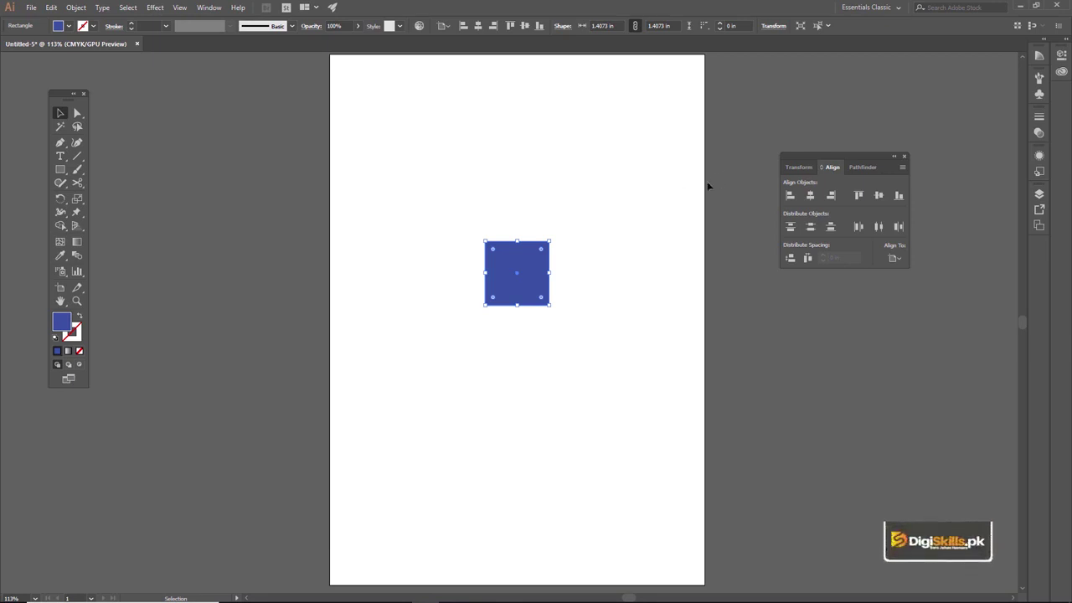
click(787, 197)
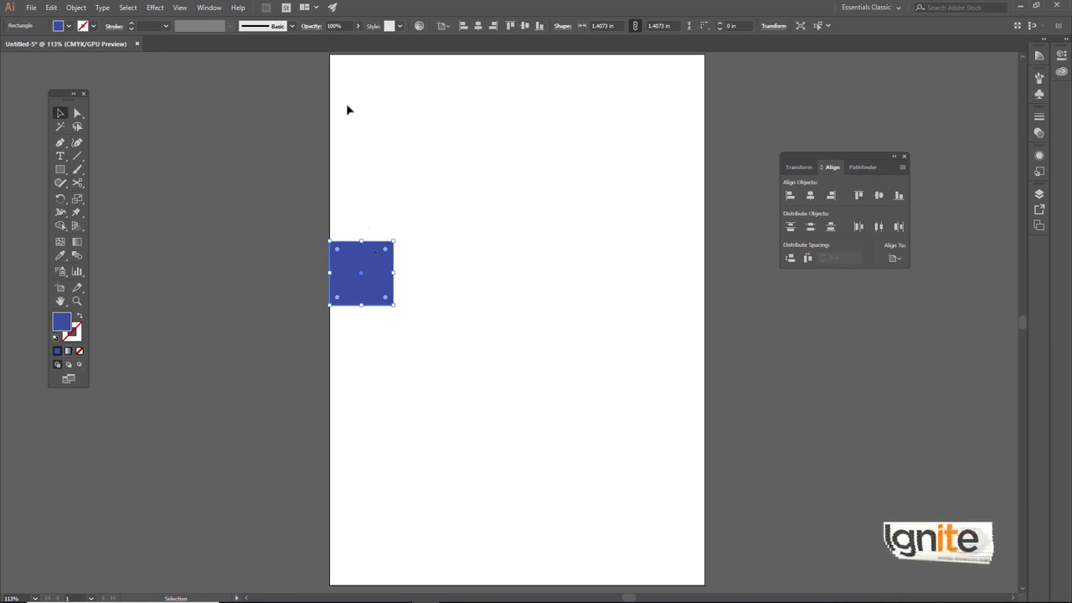
click(831, 196)
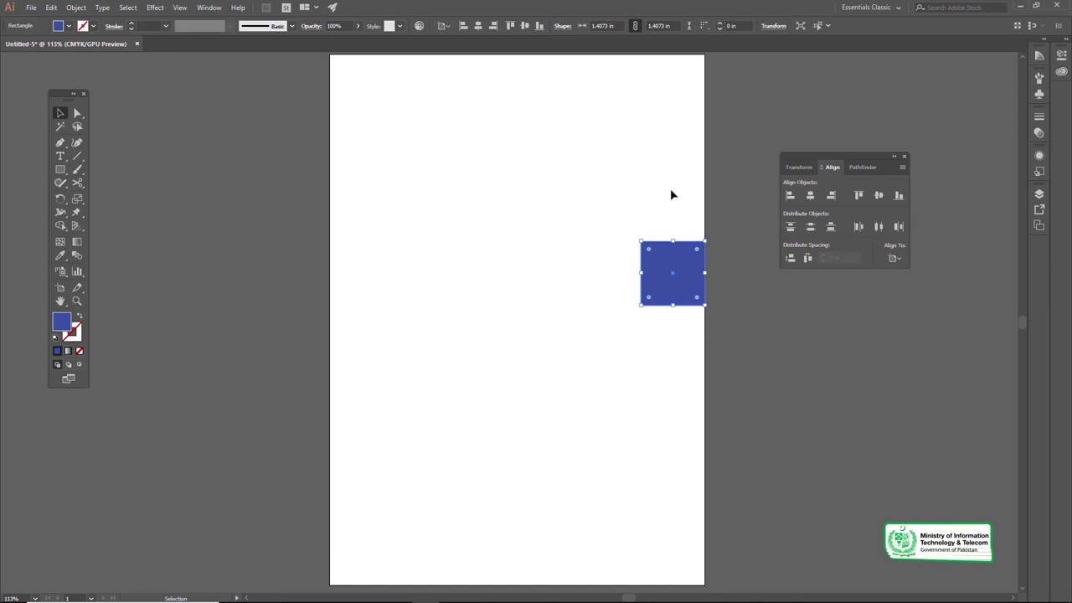
click(857, 196)
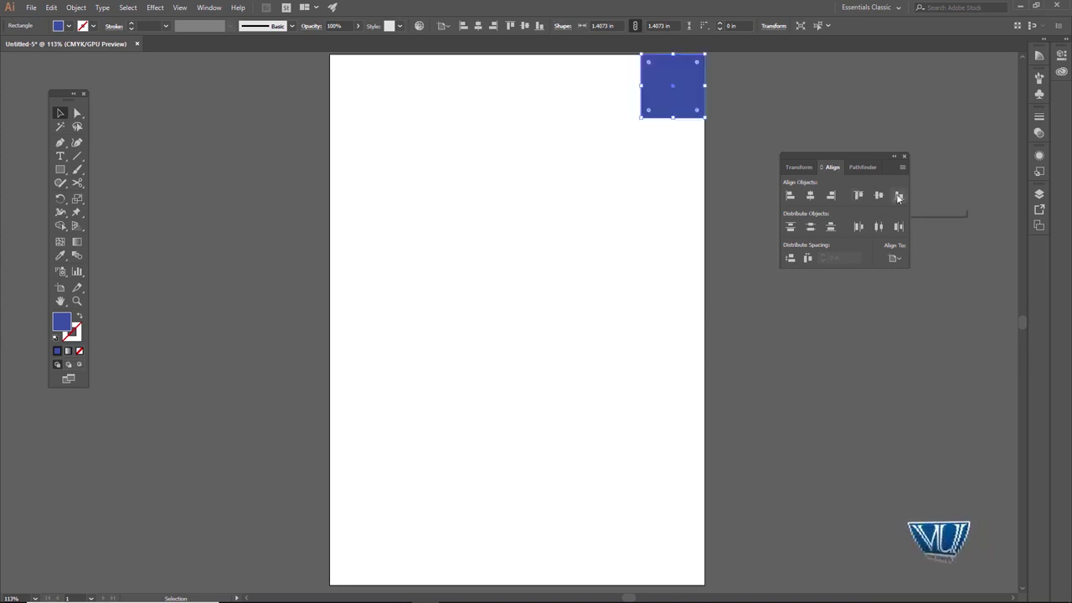
click(898, 195)
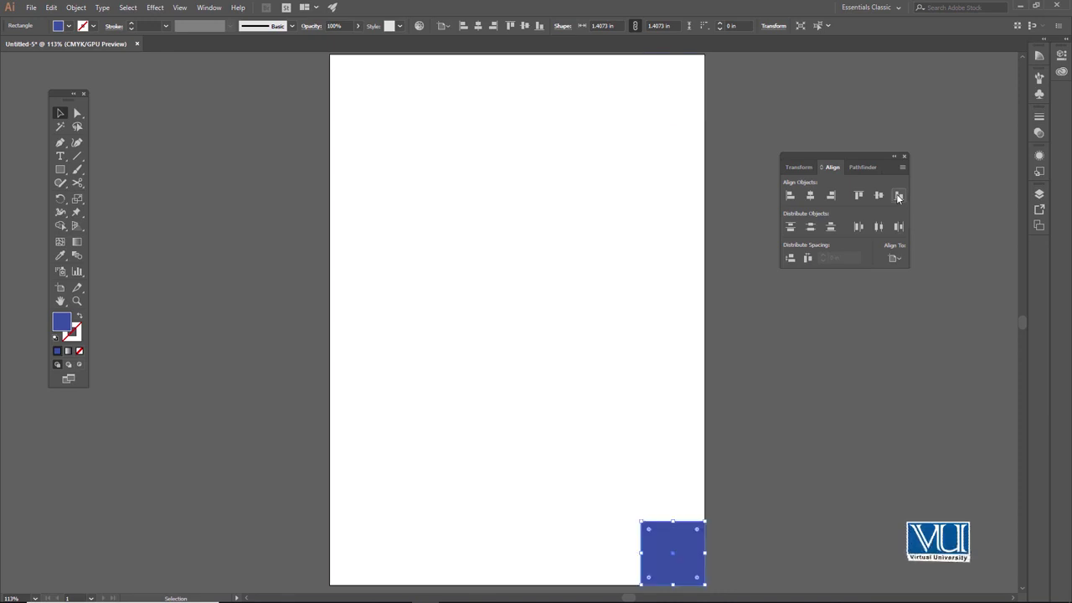
Centre the square on the artboard both horizontally and vertically, keeping it selected.
click(809, 195)
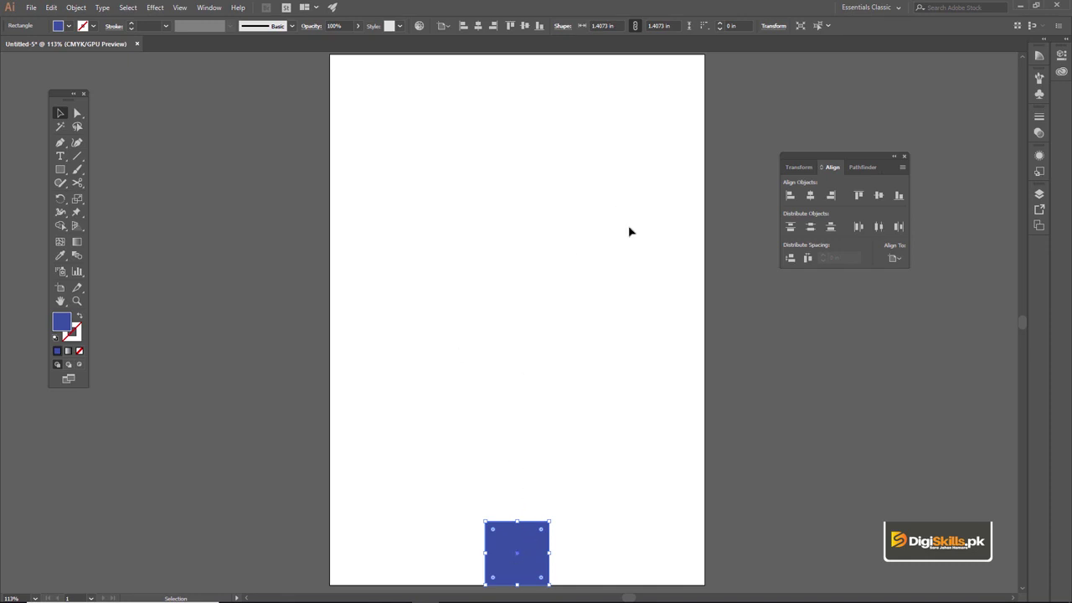
click(878, 195)
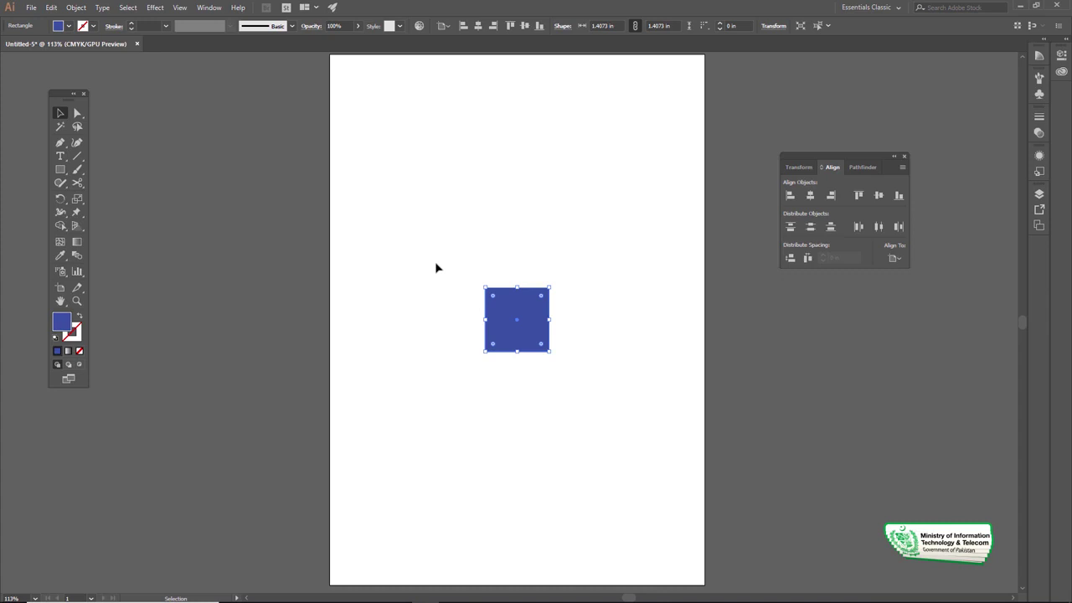
click(511, 249)
click(519, 312)
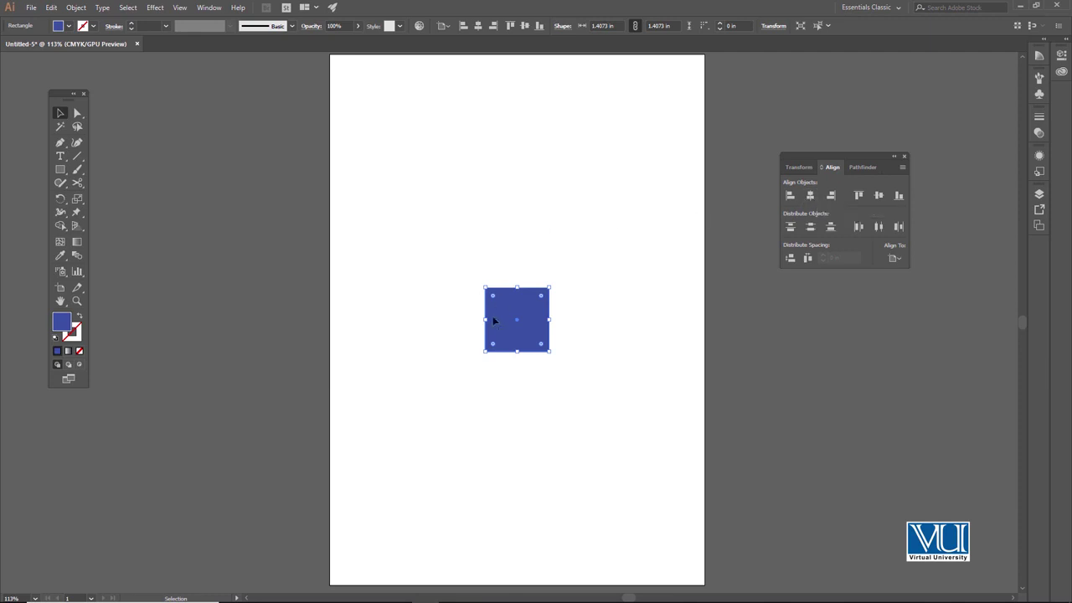
Enlarge the square to about 2.13 in near the artboard's upper-left corner and place a copy below it.
drag(514, 317, 438, 178)
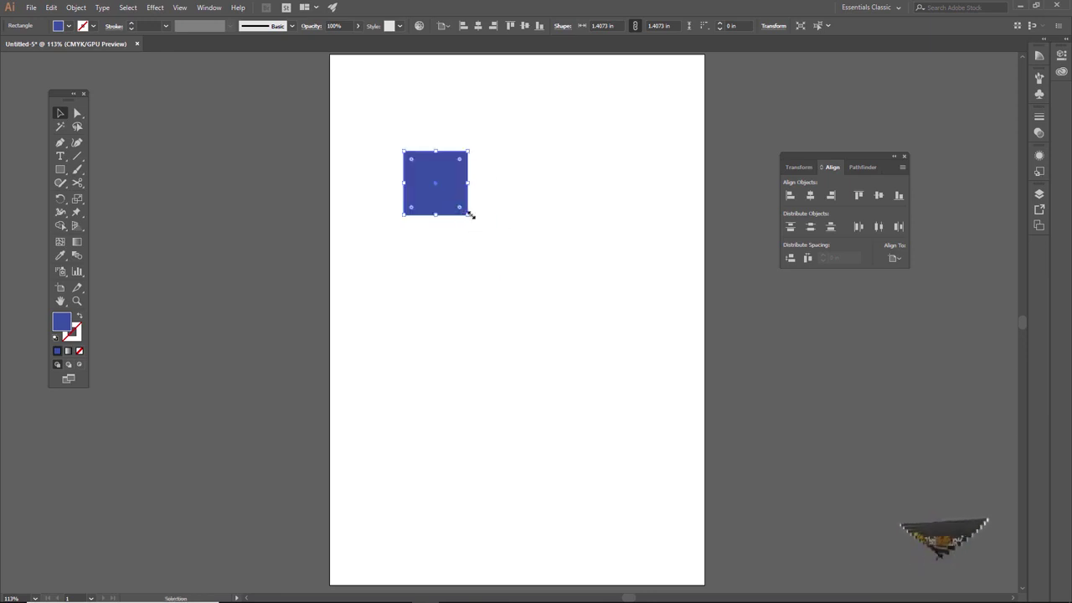
drag(467, 215, 501, 247)
drag(467, 208, 456, 331)
Fill the lower square with pure red, FF0000.
double_click(66, 323)
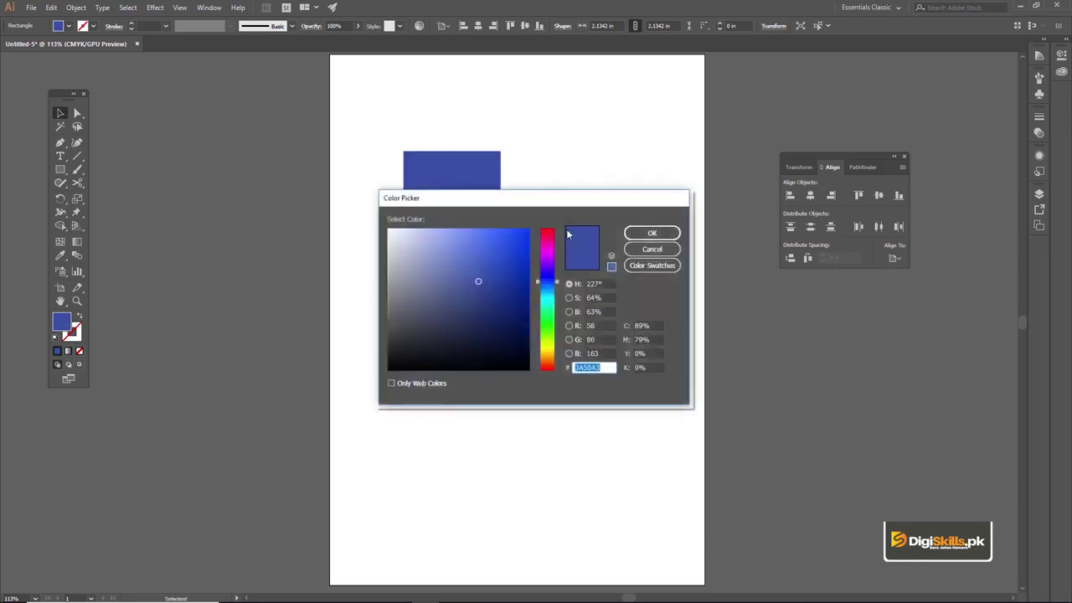
click(547, 234)
click(522, 234)
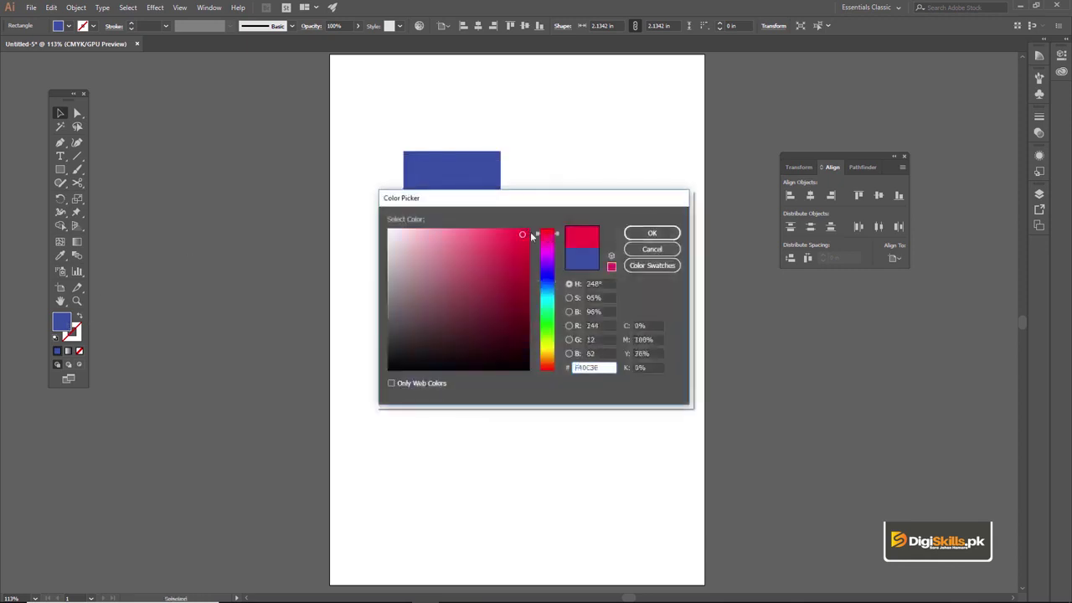
drag(555, 237, 540, 232)
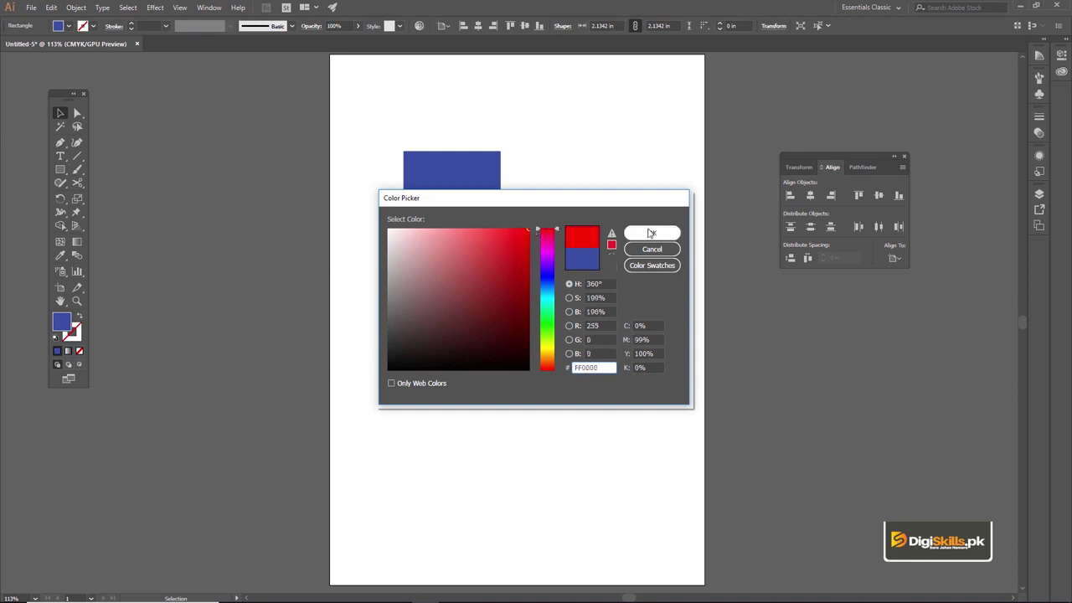
click(651, 233)
Shrink the red square, bring it to the front and place it just below the blue square.
drag(502, 285, 458, 280)
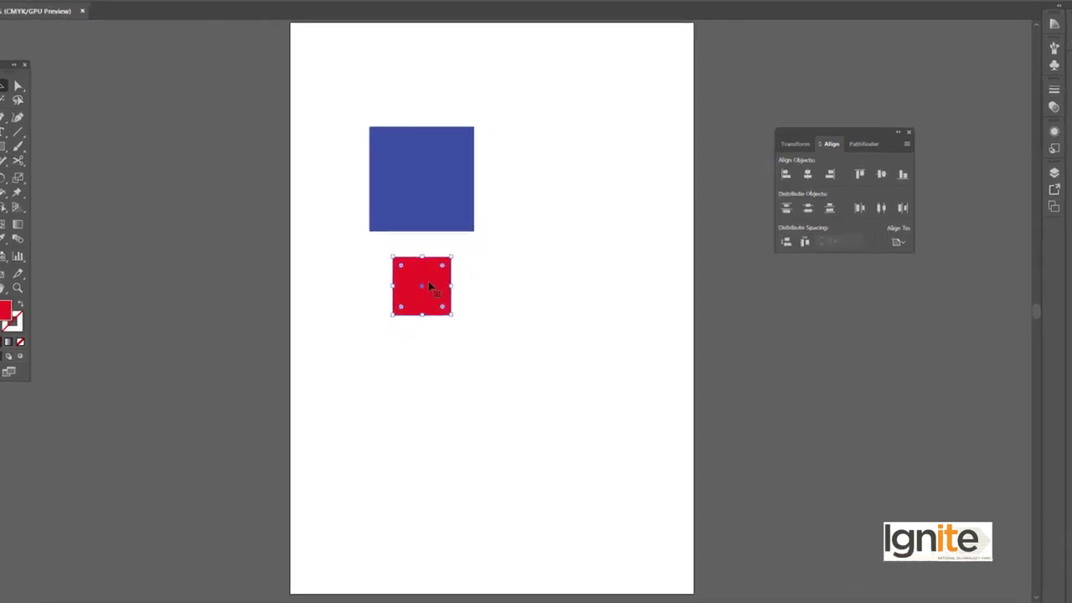
right_click(458, 298)
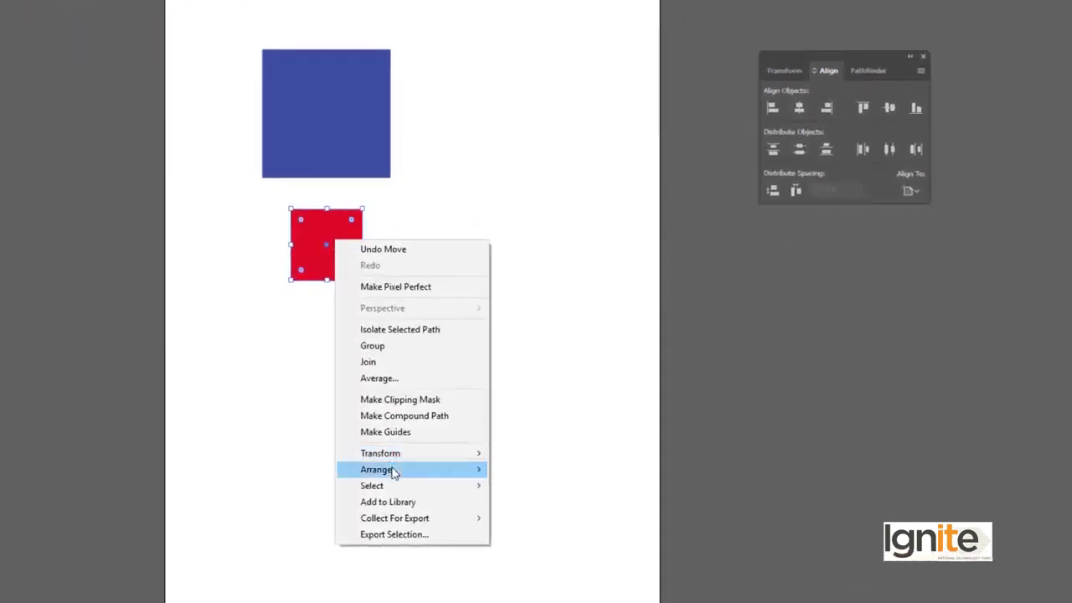
mouse_move(393, 470)
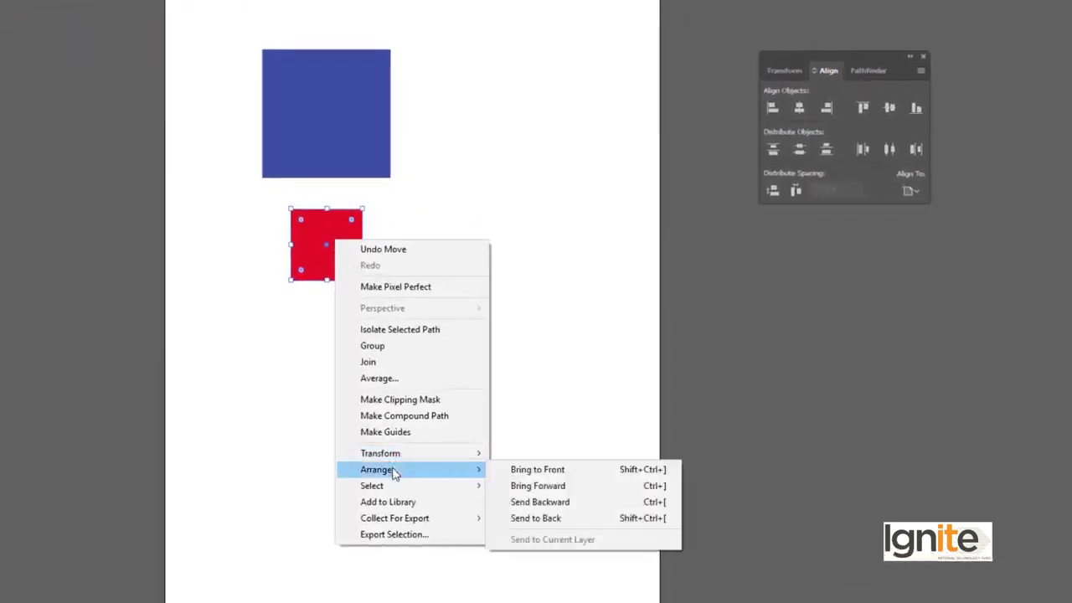
click(528, 474)
click(420, 201)
click(345, 246)
drag(343, 244, 338, 220)
drag(343, 226, 344, 238)
Select both squares and set the alignment to Align to Key Object, with the blue square as key object.
shift+click(326, 133)
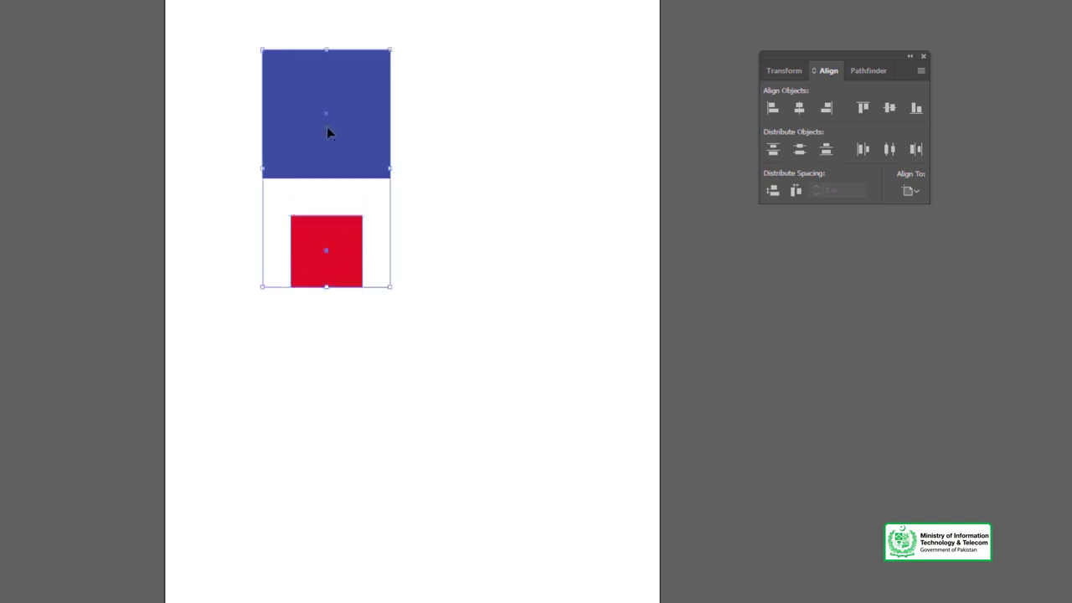
click(910, 190)
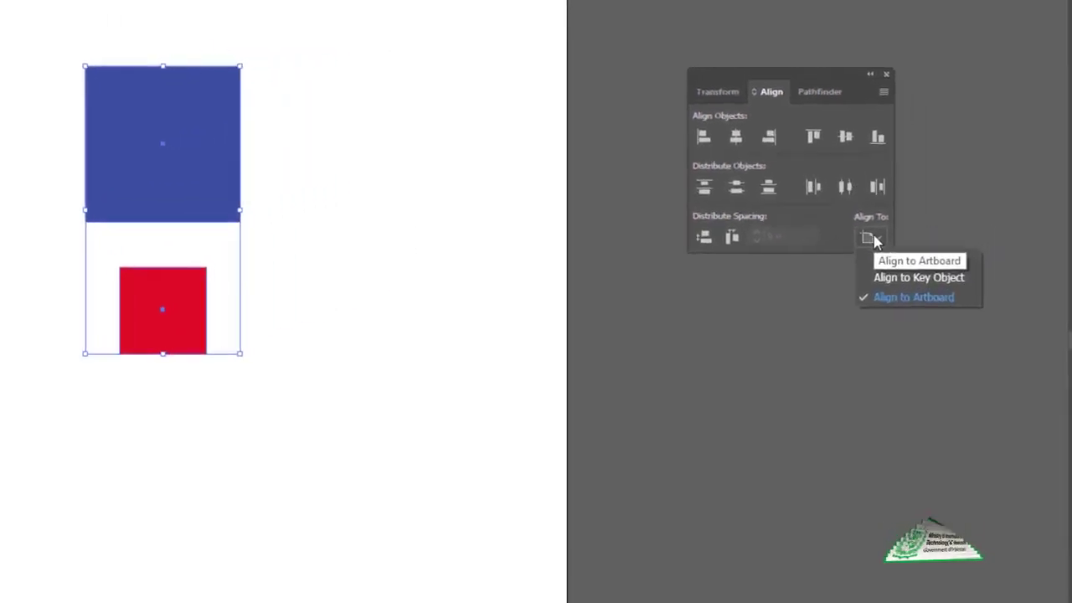
click(898, 279)
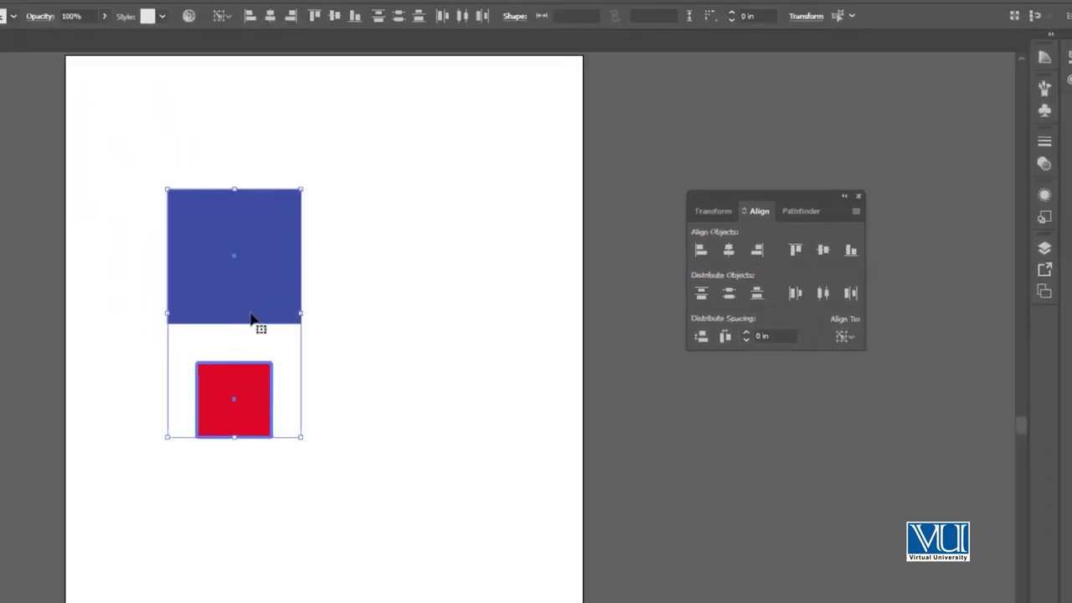
scroll(226, 331, up, 2)
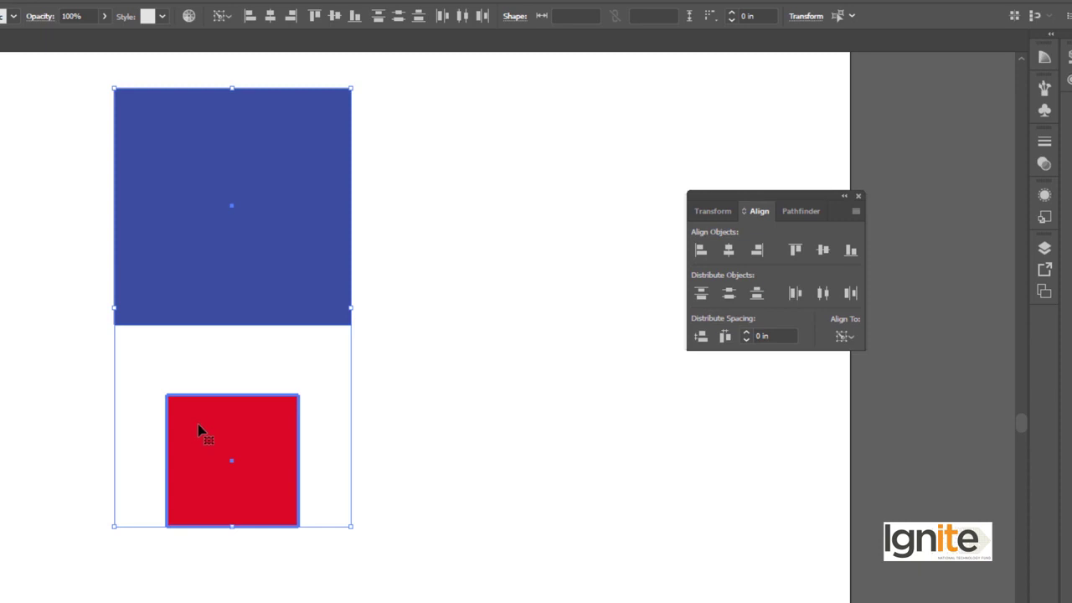
click(249, 290)
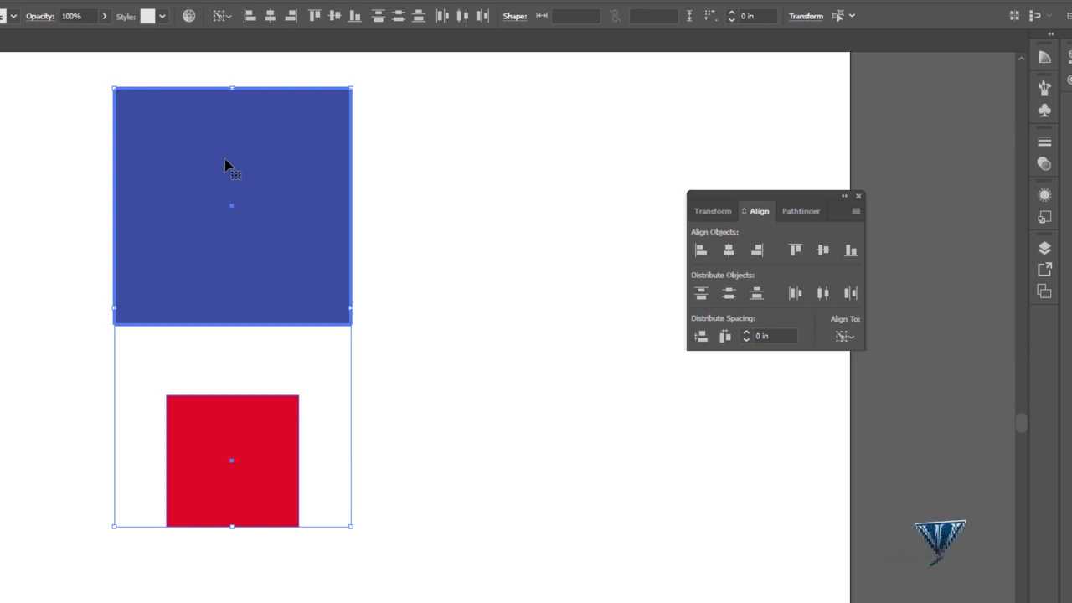
Align the red square in turn to the blue square's left, right, top and bottom edges.
click(700, 251)
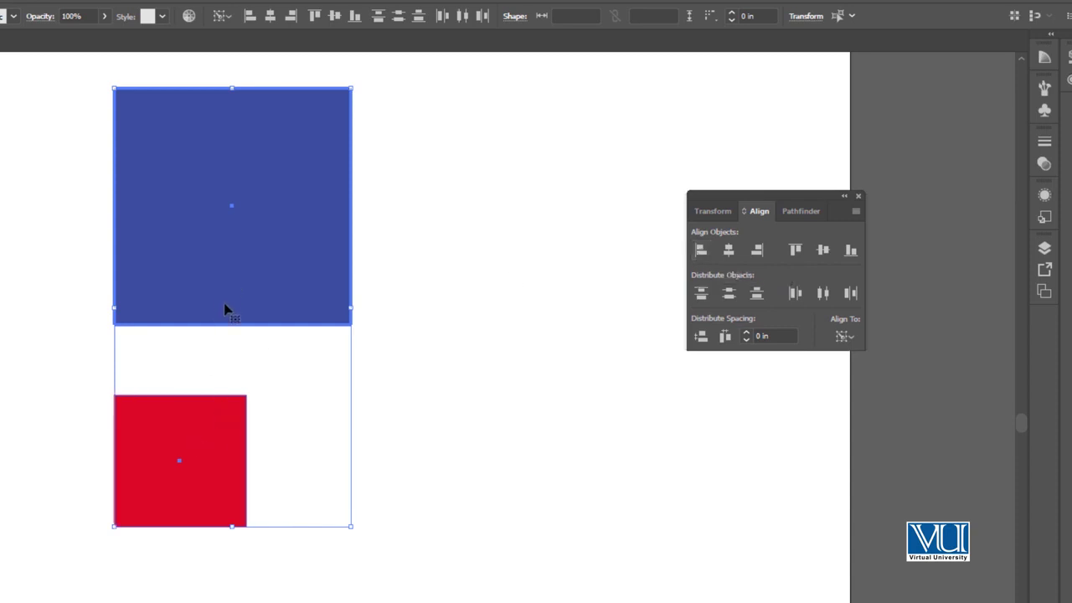
click(758, 252)
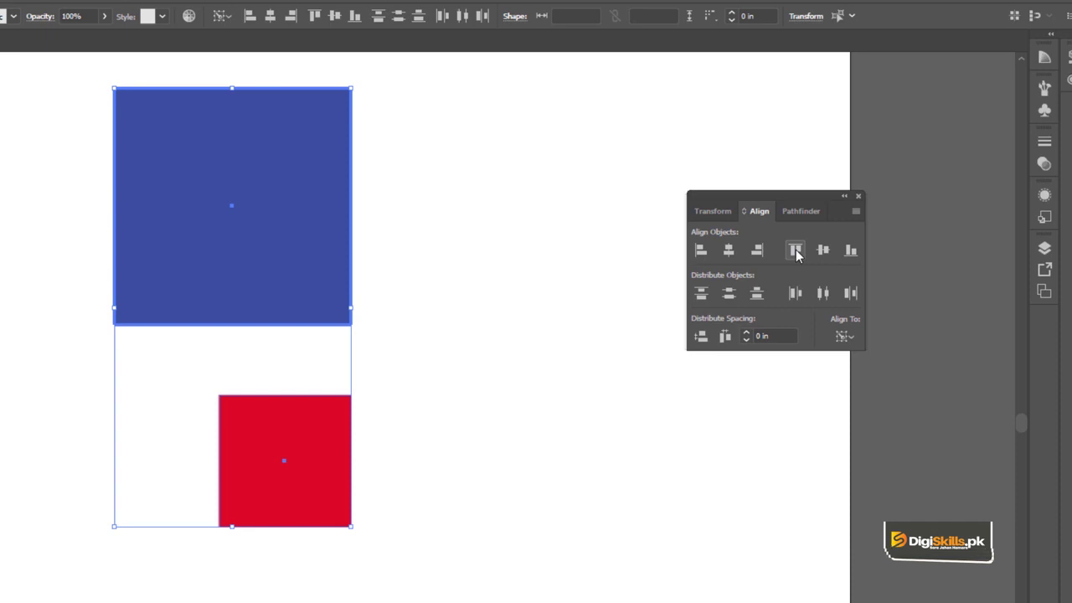
click(795, 252)
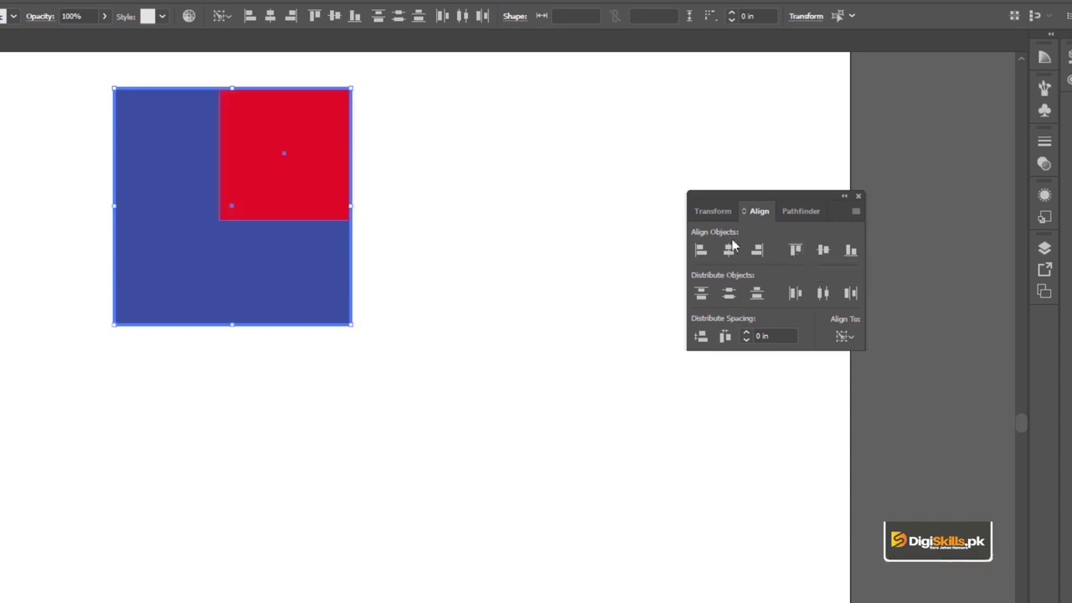
click(849, 252)
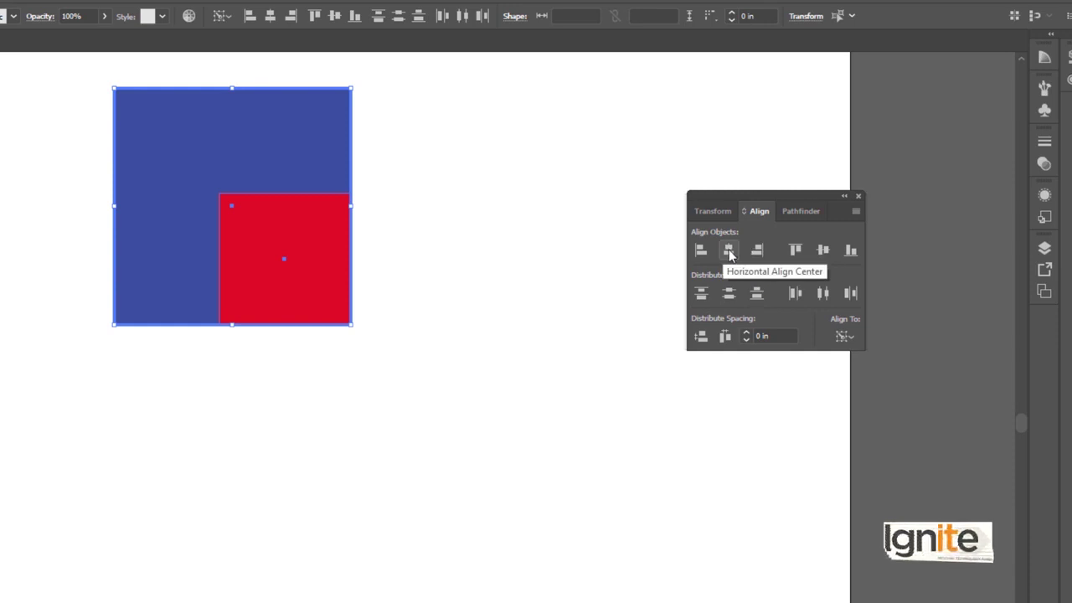
Centre the red square on the blue square horizontally and vertically.
click(728, 253)
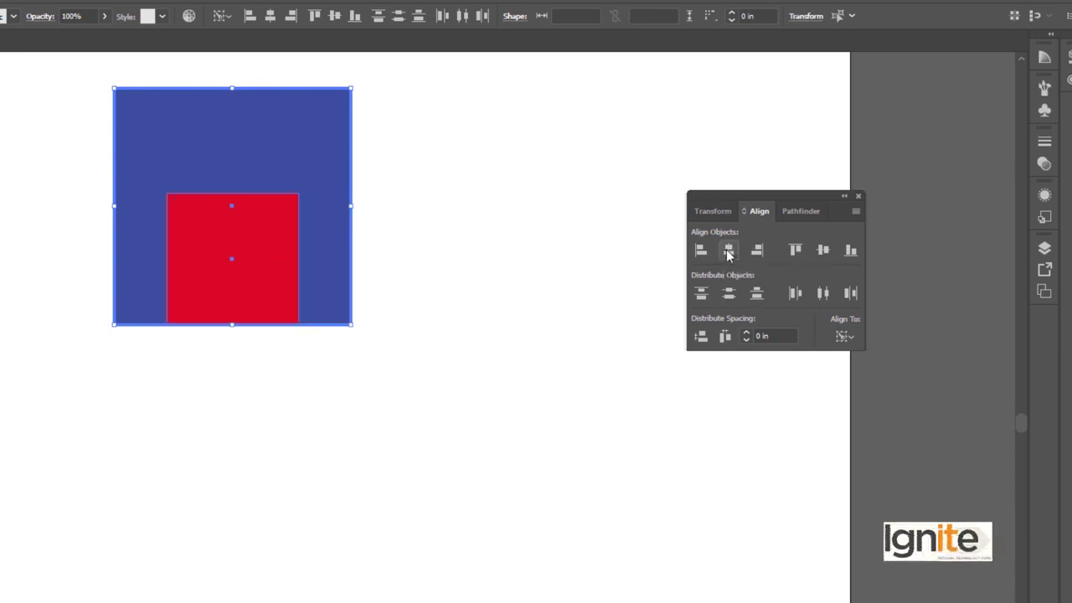
click(825, 255)
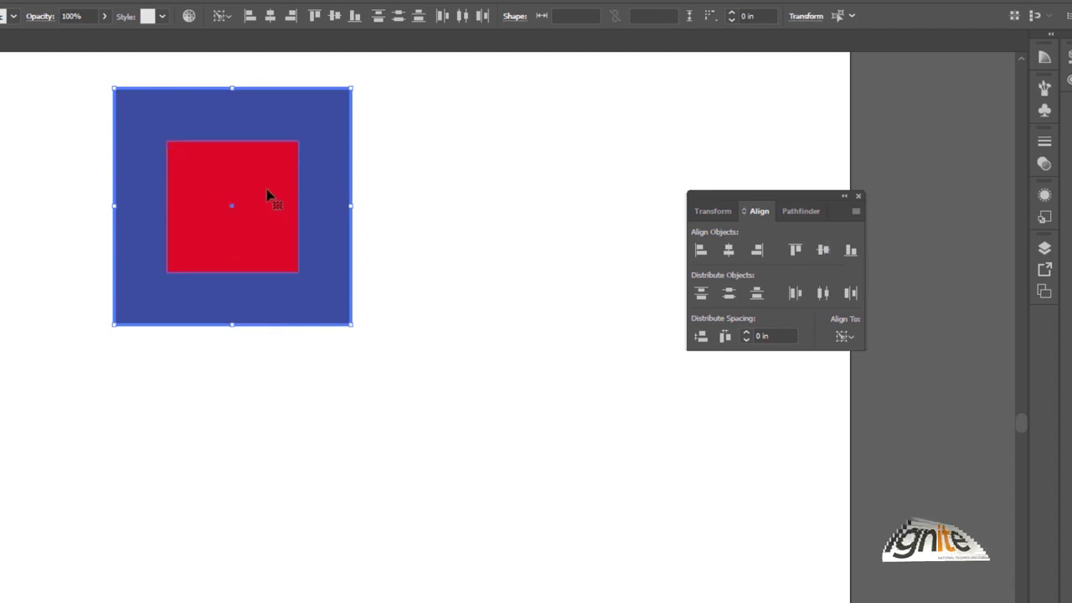
Reselect both squares, check the available alignment reference options, and delete the two squares from the artboard.
click(199, 172)
click(158, 124)
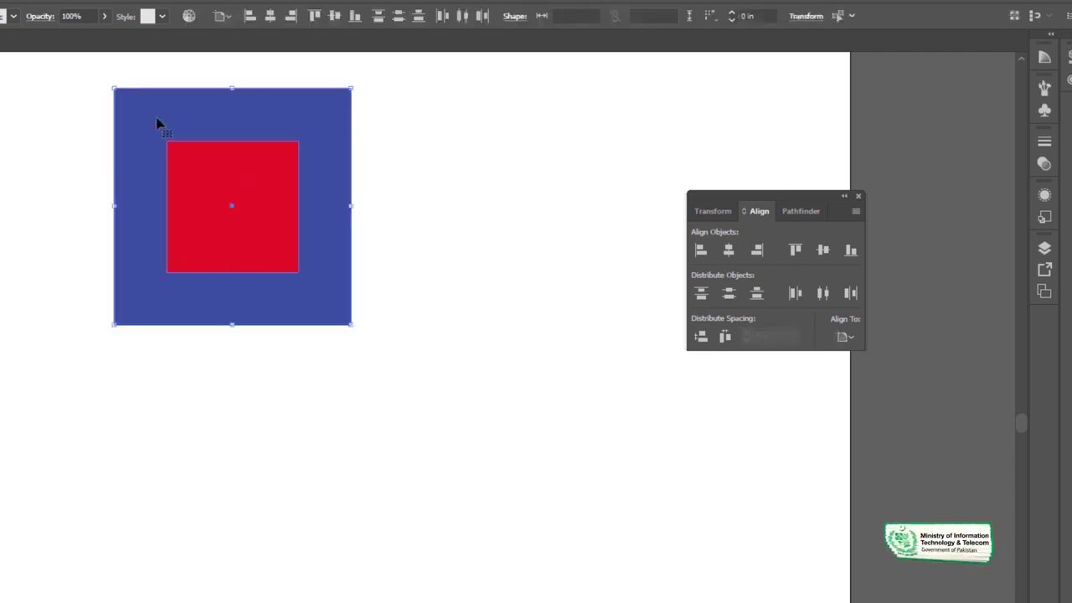
click(381, 150)
drag(395, 148, 257, 198)
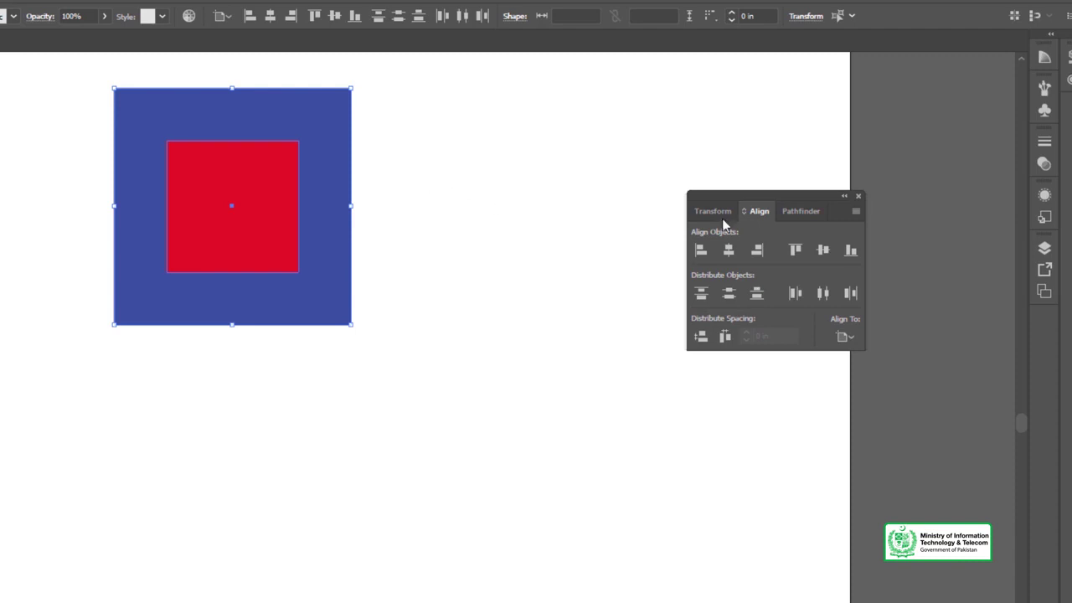
click(843, 338)
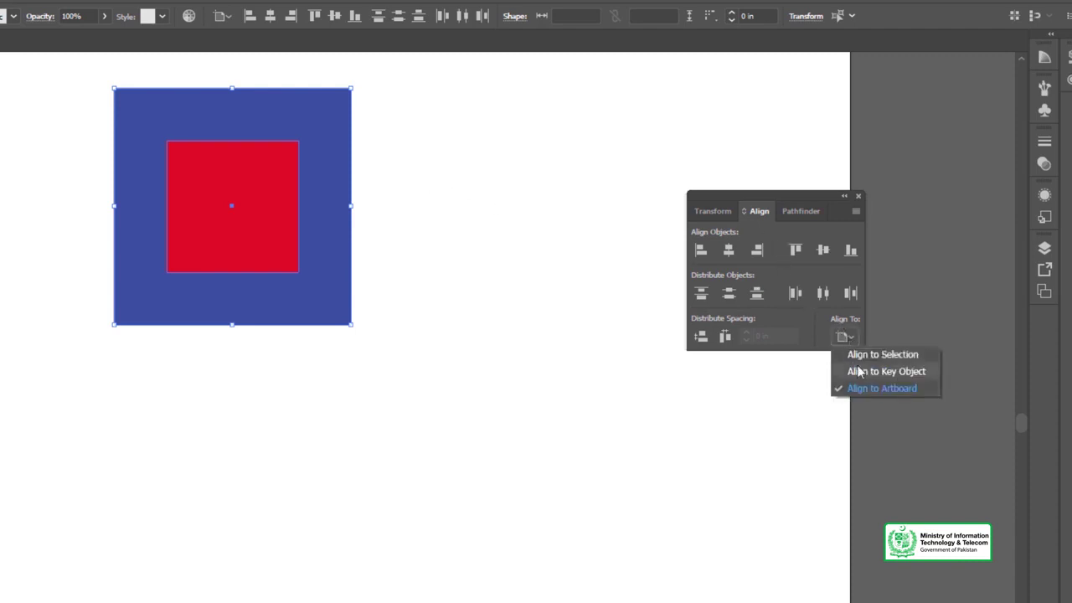
click(458, 203)
click(389, 152)
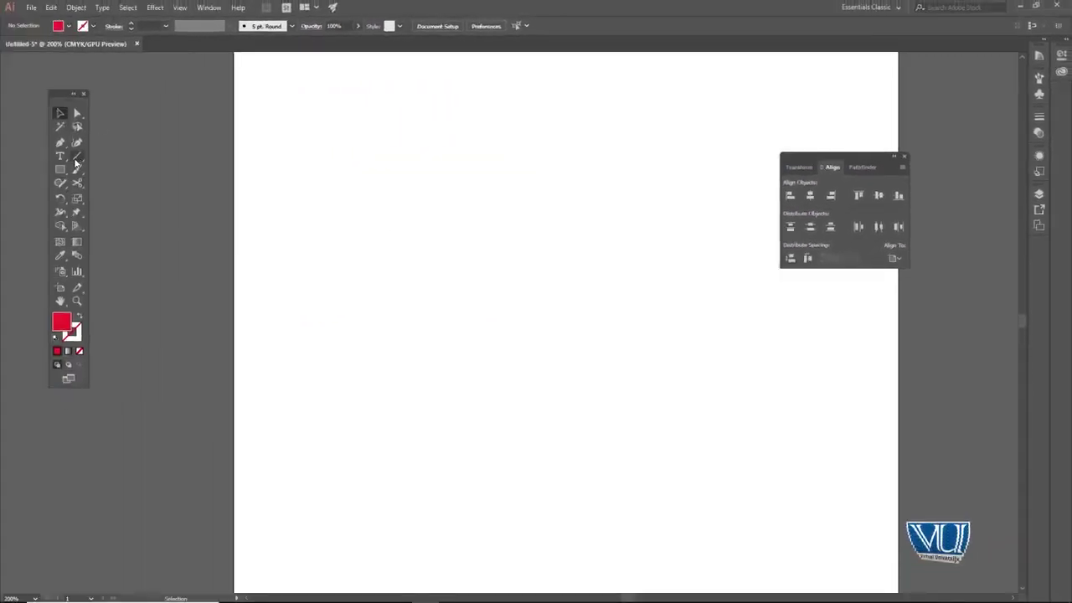
Draw a red square near the artboard's upper left and place two copies below it in a column.
click(59, 169)
drag(326, 112, 398, 183)
key(v)
drag(348, 134, 361, 454)
Draw a circle about 1.35 in across between the first and second red squares and fill it purple.
drag(61, 169, 101, 196)
mouse_move(331, 218)
mouse_down()
mouse_move(383, 251)
mouse_move(357, 242)
mouse_move(418, 198)
mouse_up()
key(v)
double_click(65, 322)
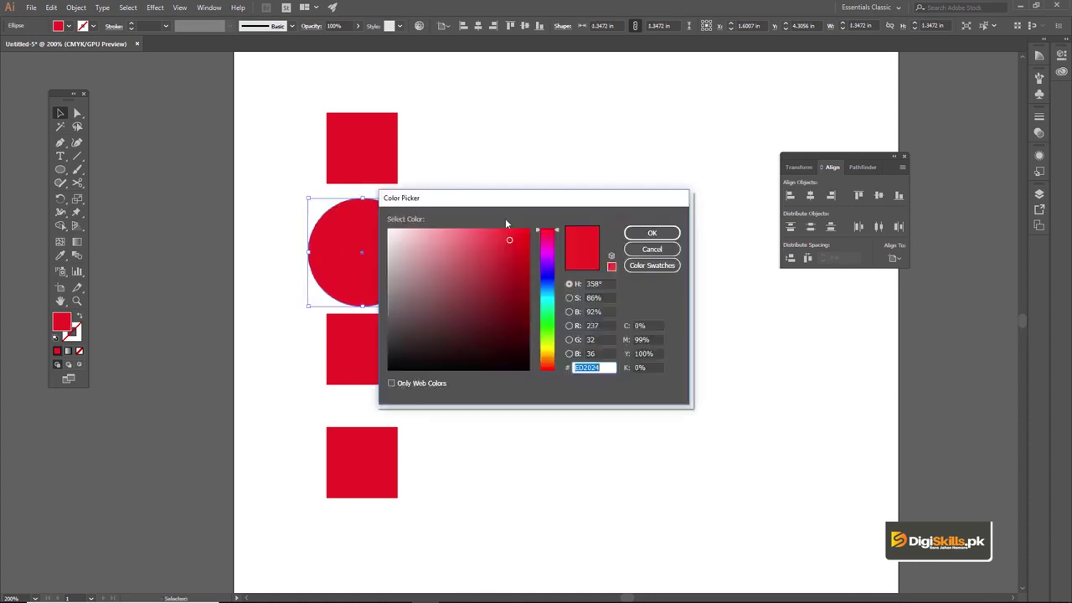
click(550, 266)
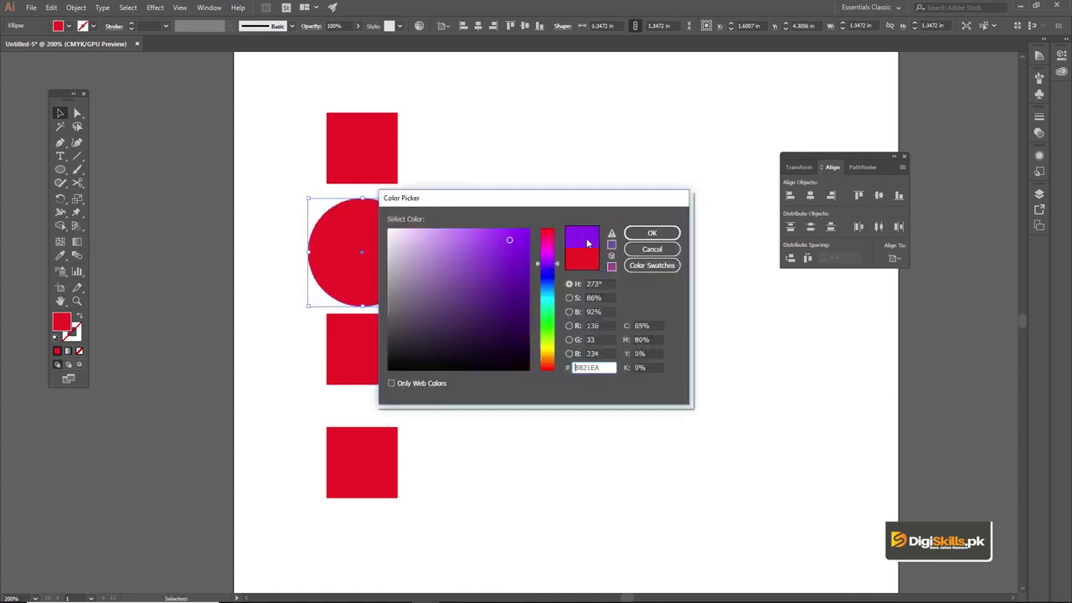
click(651, 233)
Fill the square directly below the purple circle with green 21EA5F.
click(392, 336)
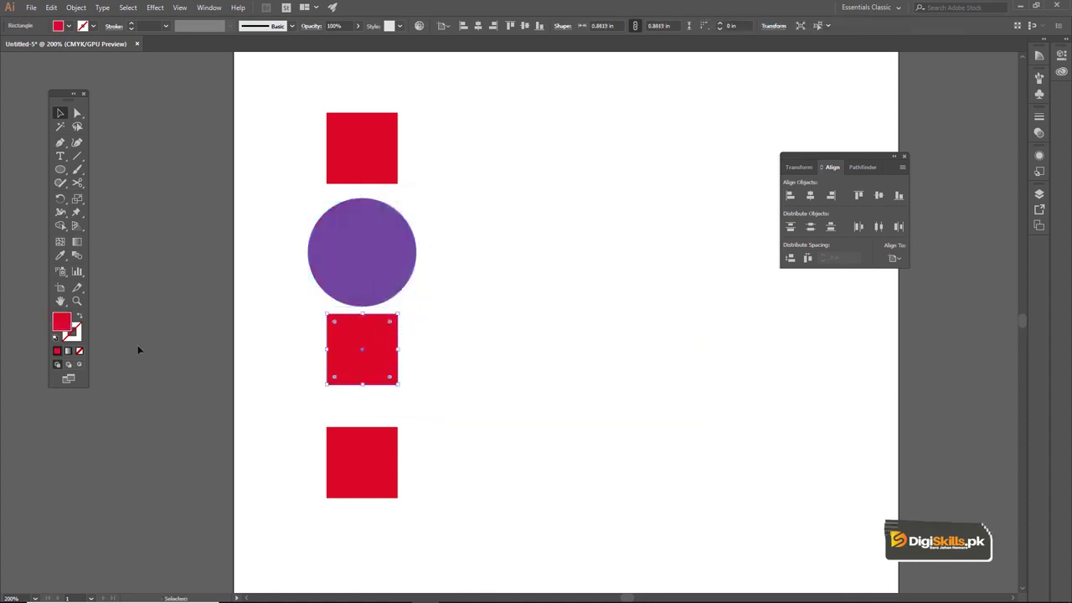
double_click(63, 322)
click(549, 322)
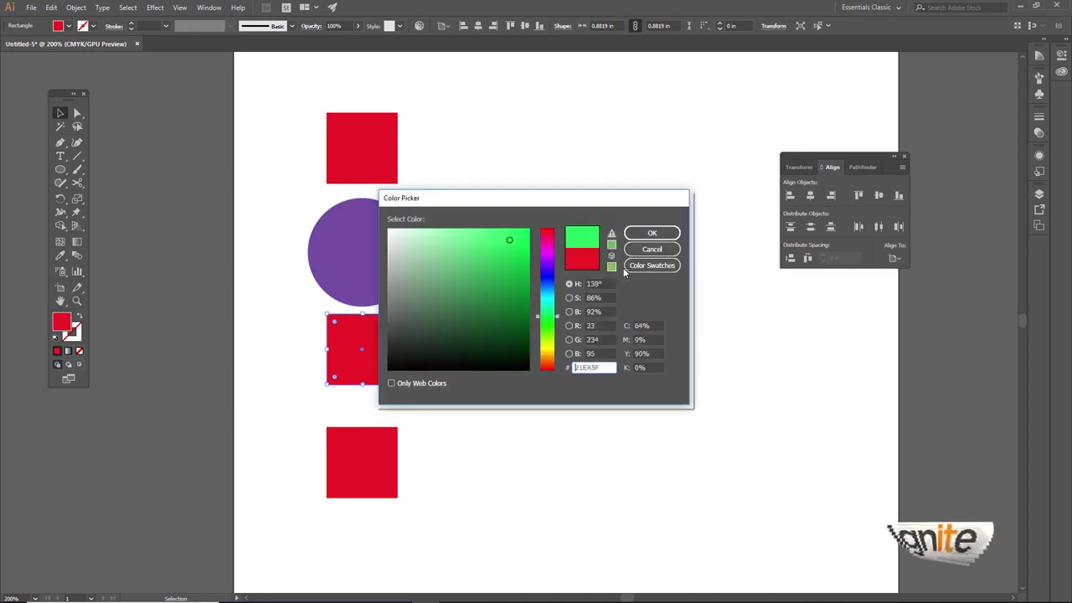
click(651, 233)
Fill the lowest square of the column with cyan 21DCEA and deselect it.
click(391, 434)
double_click(67, 324)
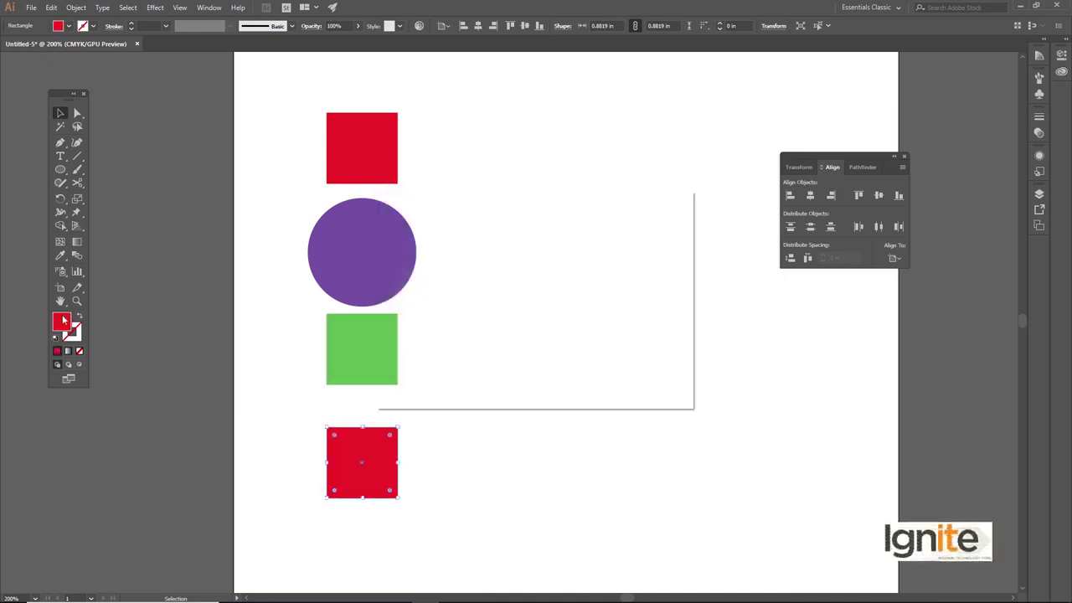
click(548, 298)
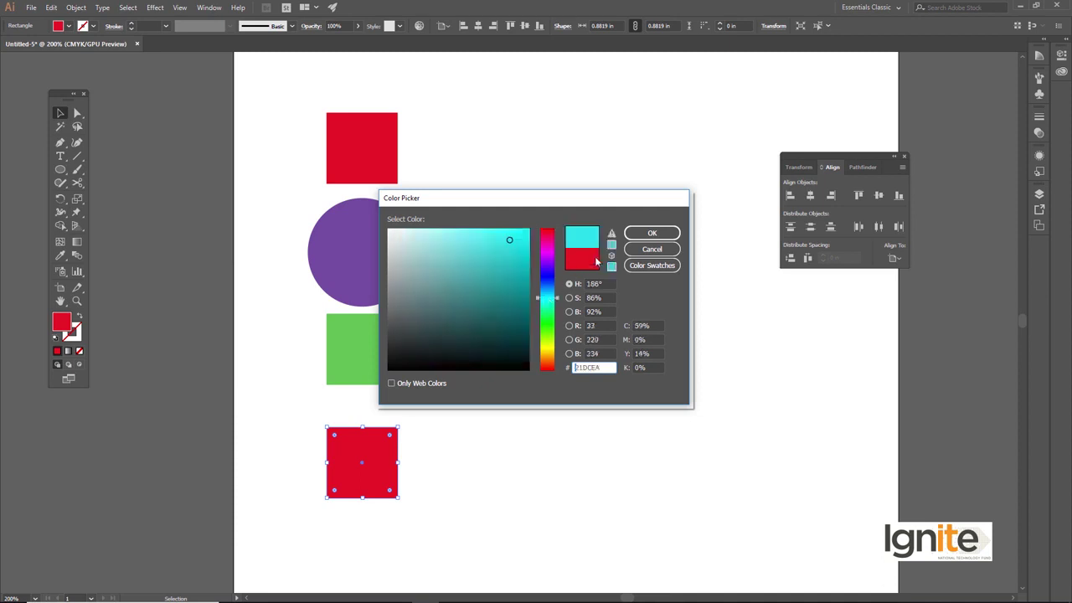
click(652, 233)
click(522, 234)
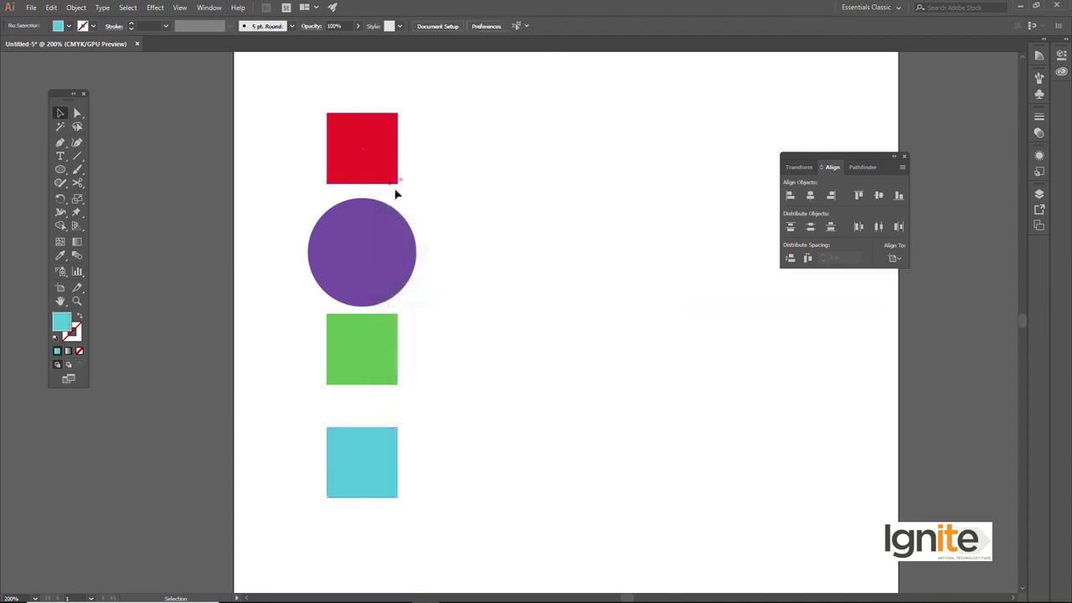
drag(416, 275, 435, 206)
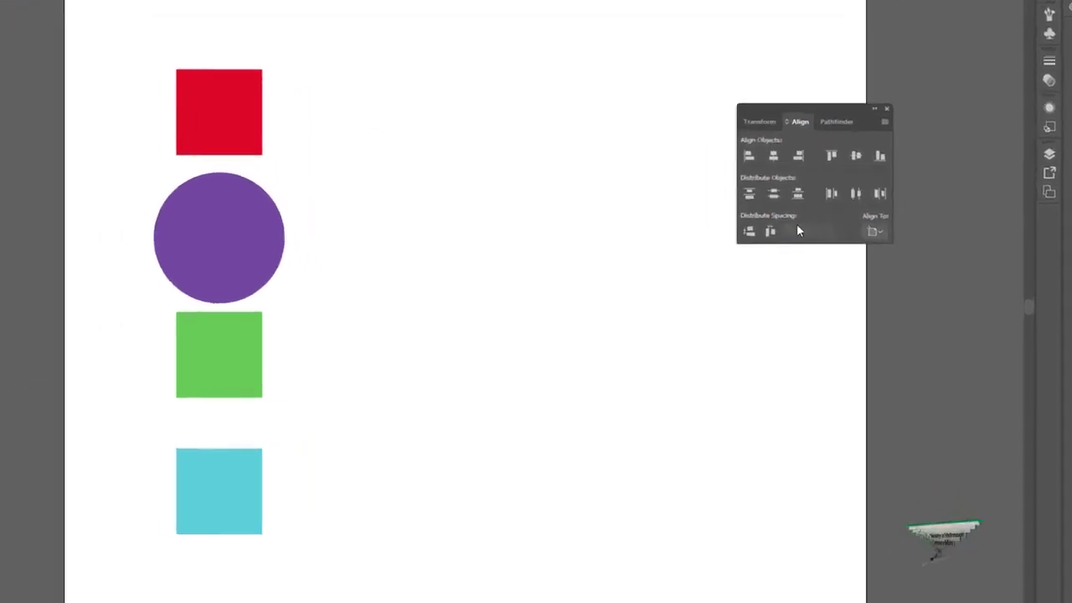
Set Align to Selection for all four shapes and align them to the left edge, then to the right edge.
drag(60, 34, 188, 534)
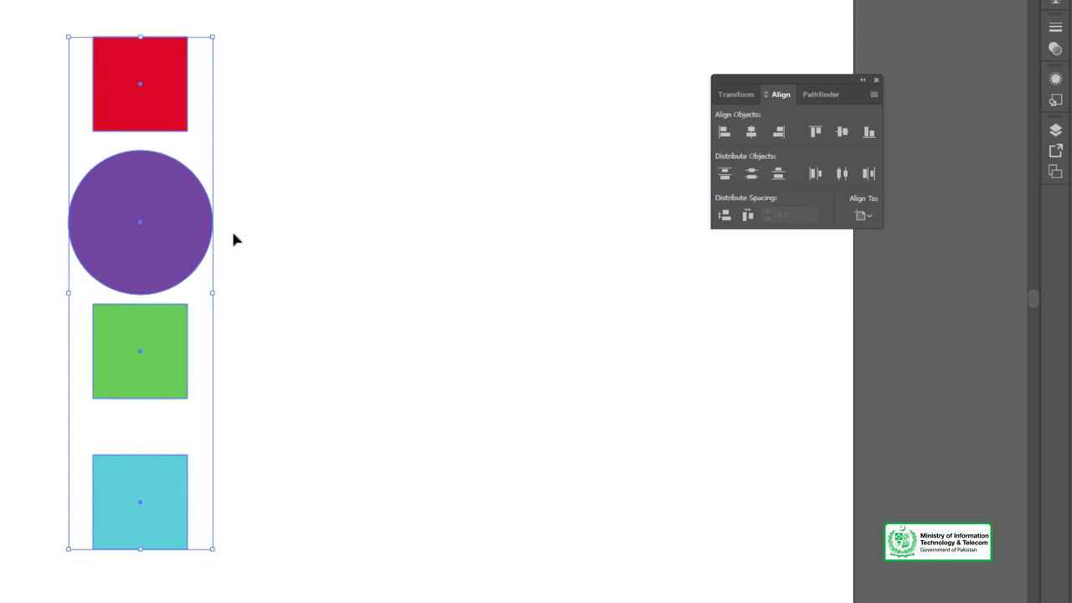
click(871, 215)
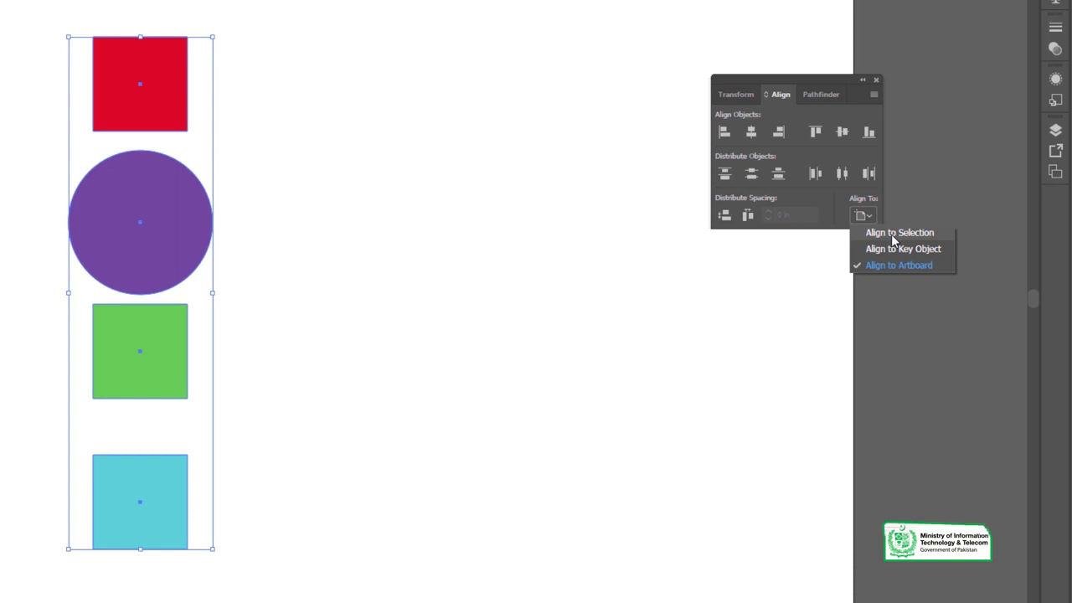
click(891, 233)
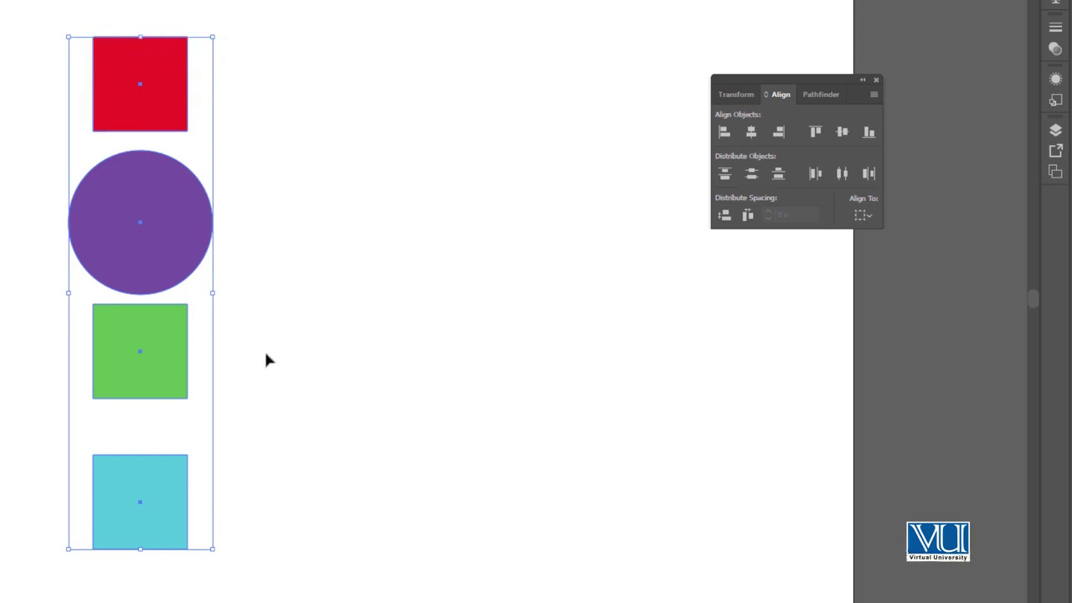
click(723, 134)
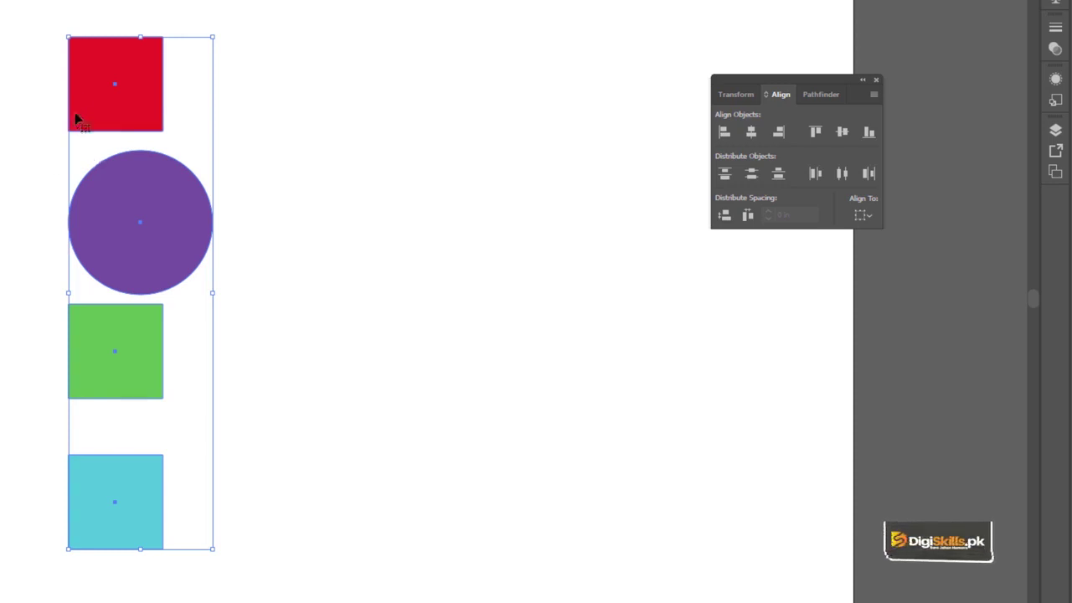
click(778, 134)
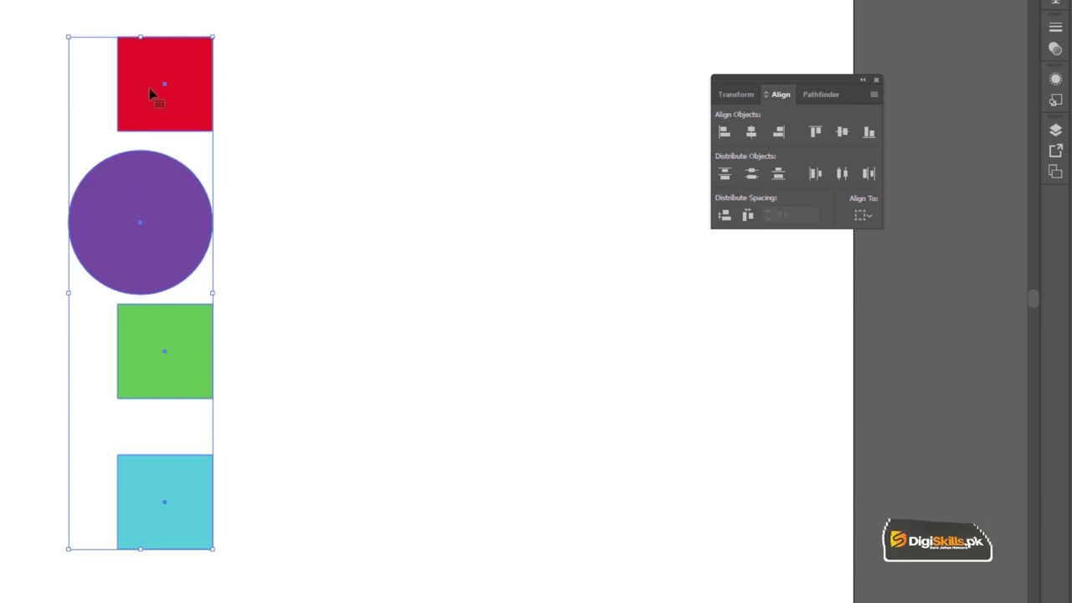
Try aligning the column of shapes to their top edge, undo it and deselect the shapes.
click(815, 132)
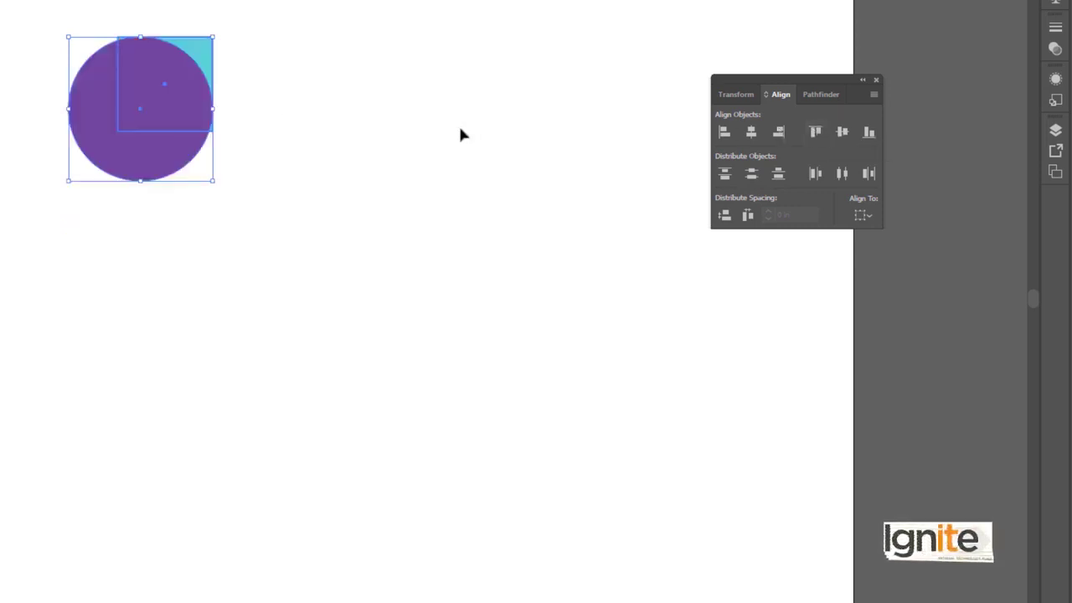
key(ctrl+z)
click(251, 146)
Rearrange the purple circle, green square and cyan square into a horizontal row beside the red square.
drag(155, 191, 323, 57)
drag(143, 306, 449, 57)
drag(164, 499, 620, 126)
Align the four shapes of the row by their top edges, then by their bottom edges.
drag(89, 167, 660, 295)
click(872, 233)
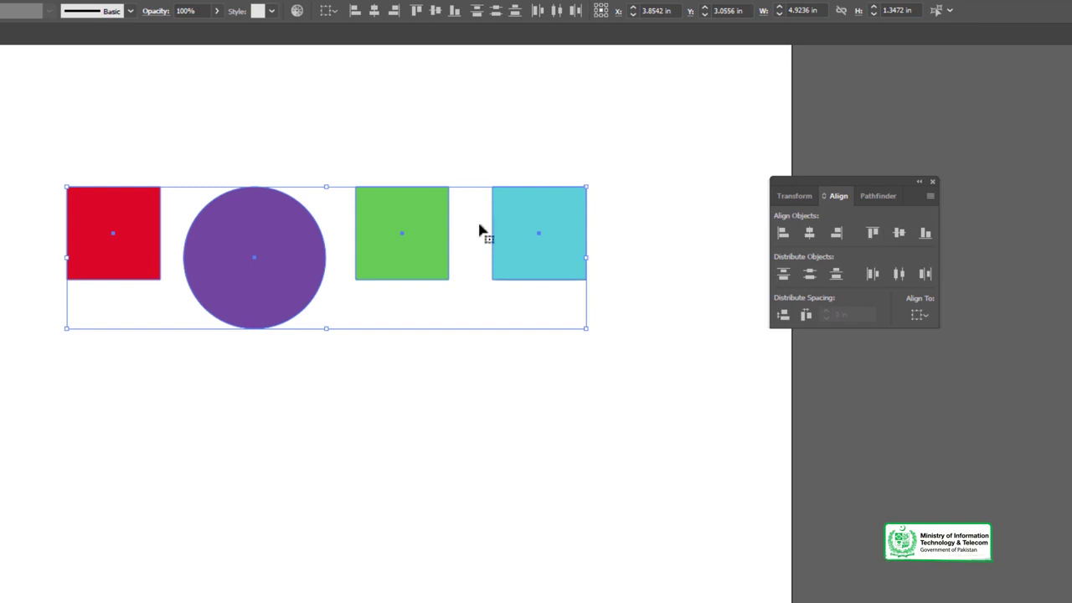
click(925, 234)
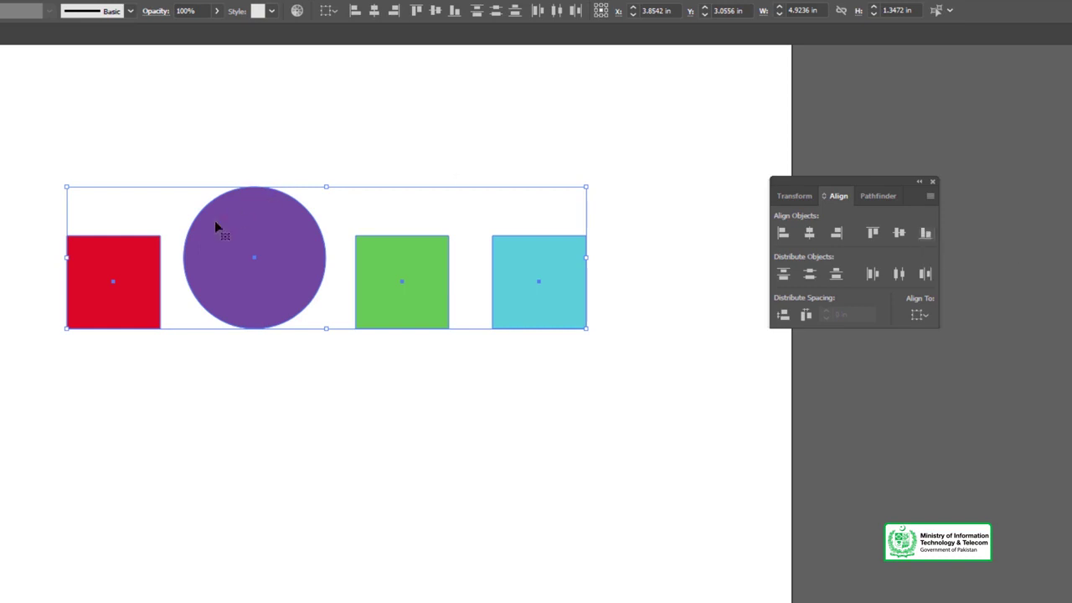
click(629, 136)
Send the purple circle to the back of the stacking order.
drag(672, 203, 385, 355)
click(120, 346)
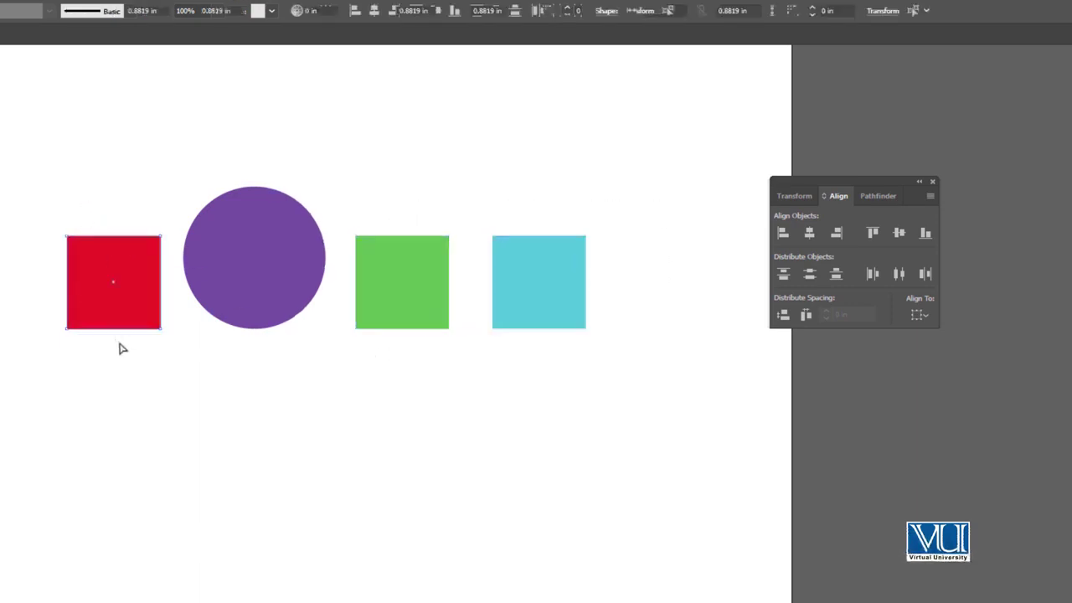
click(106, 294)
click(238, 235)
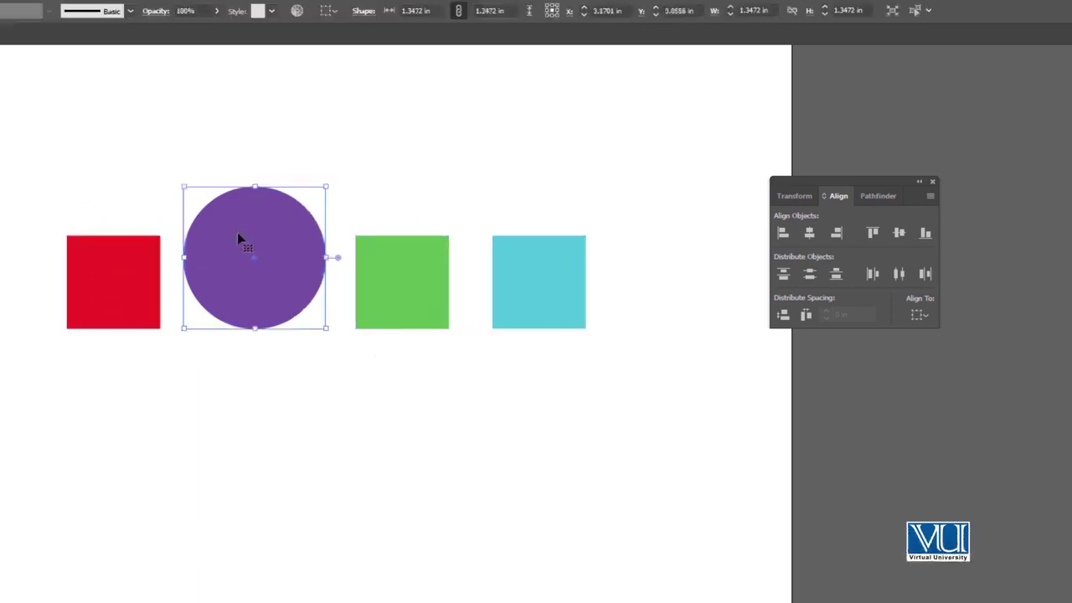
right_click(239, 235)
mouse_move(317, 470)
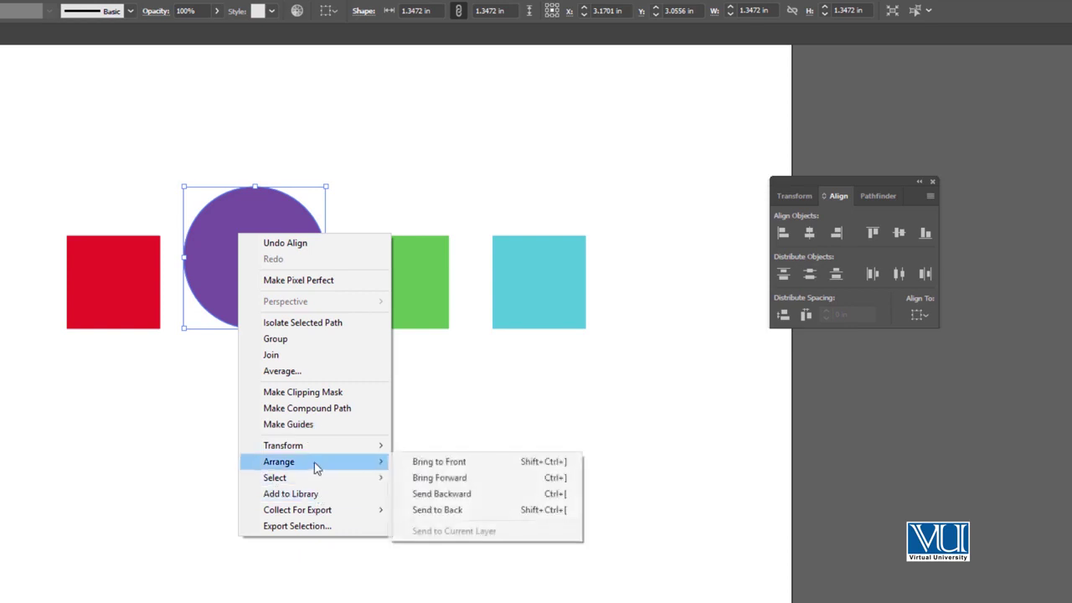
click(415, 513)
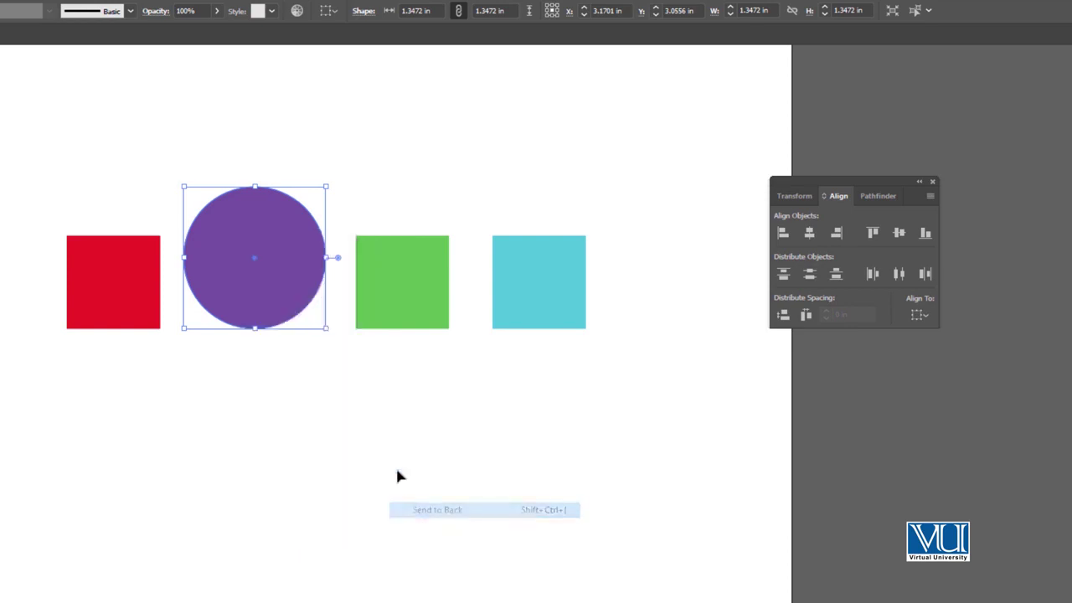
click(395, 464)
Test the stacking order by moving the green, cyan and red squares over the circle, undoing each move.
drag(389, 269, 335, 276)
key(ctrl+z)
drag(536, 282, 322, 267)
key(ctrl+z)
drag(126, 271, 244, 265)
key(ctrl+z)
Centre all four shapes on one another horizontally and vertically.
drag(25, 168, 588, 332)
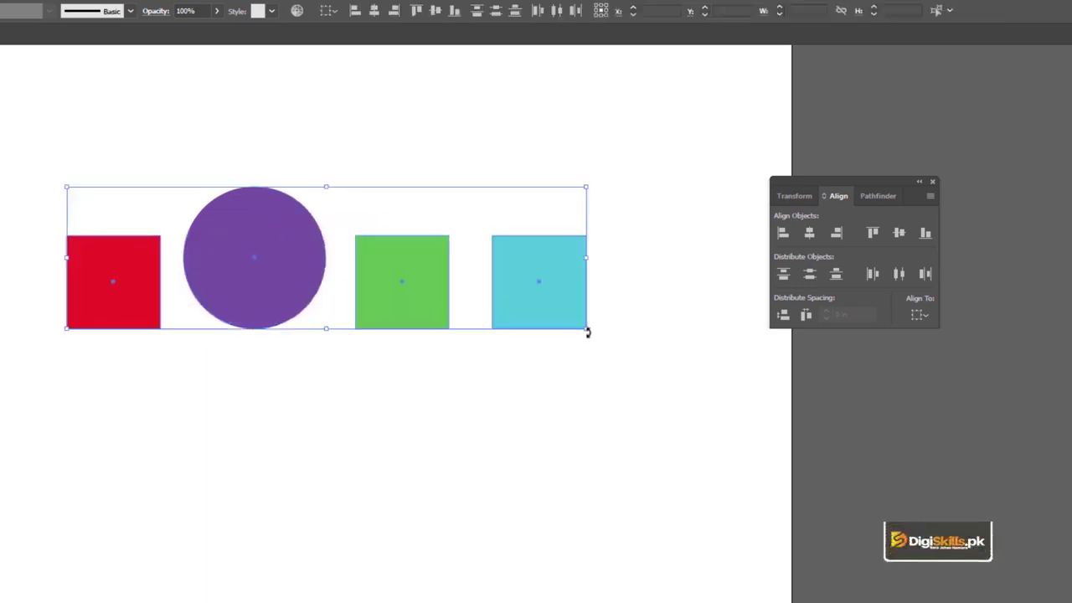
click(809, 234)
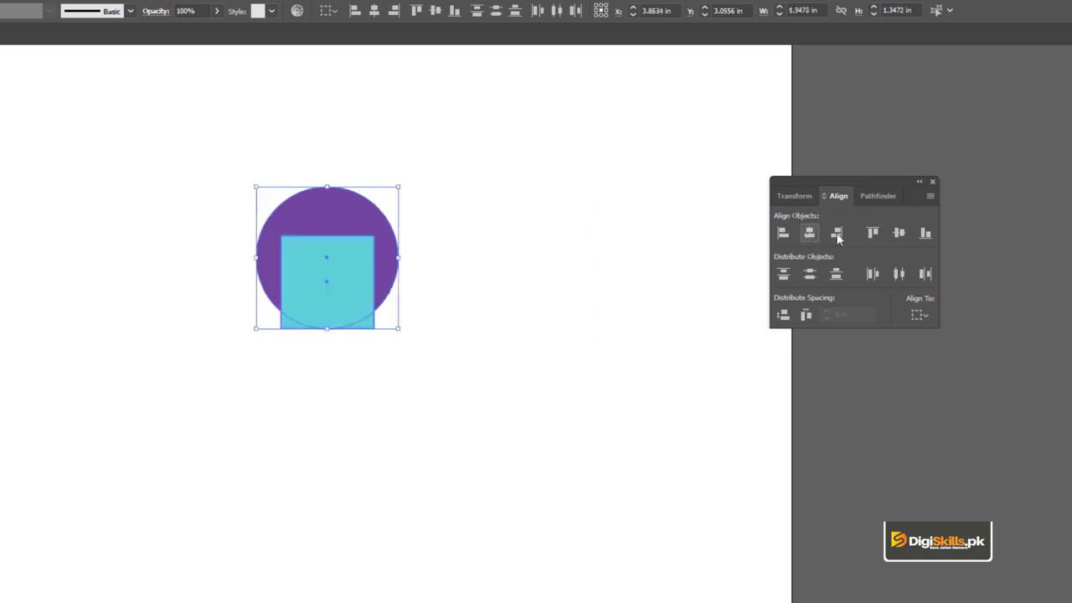
click(899, 234)
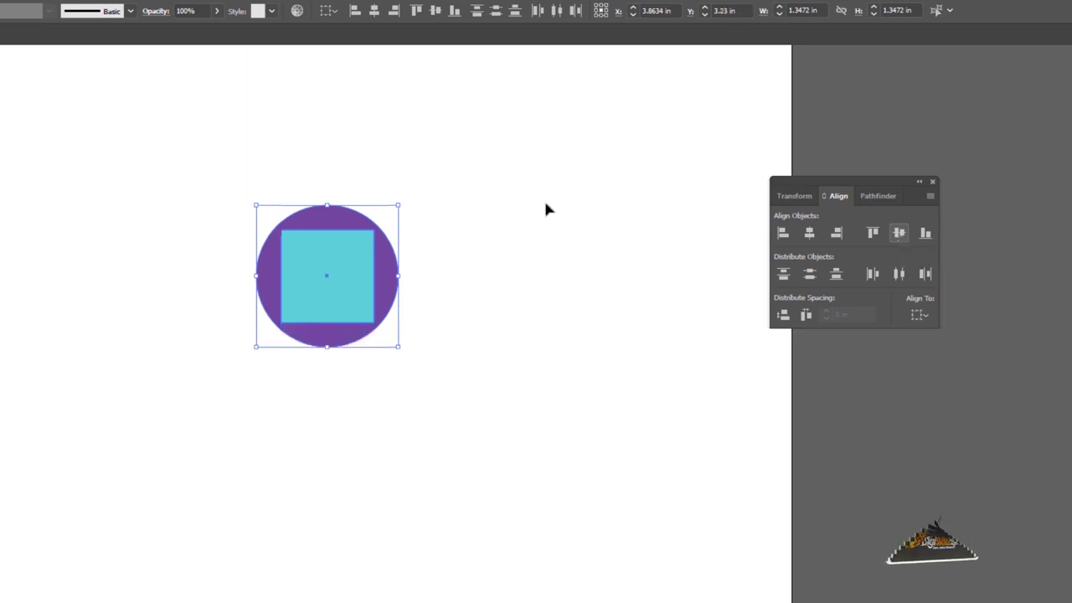
Reselect the stacked circle and squares and delete them from the artboard.
click(362, 156)
click(323, 268)
drag(232, 165, 374, 312)
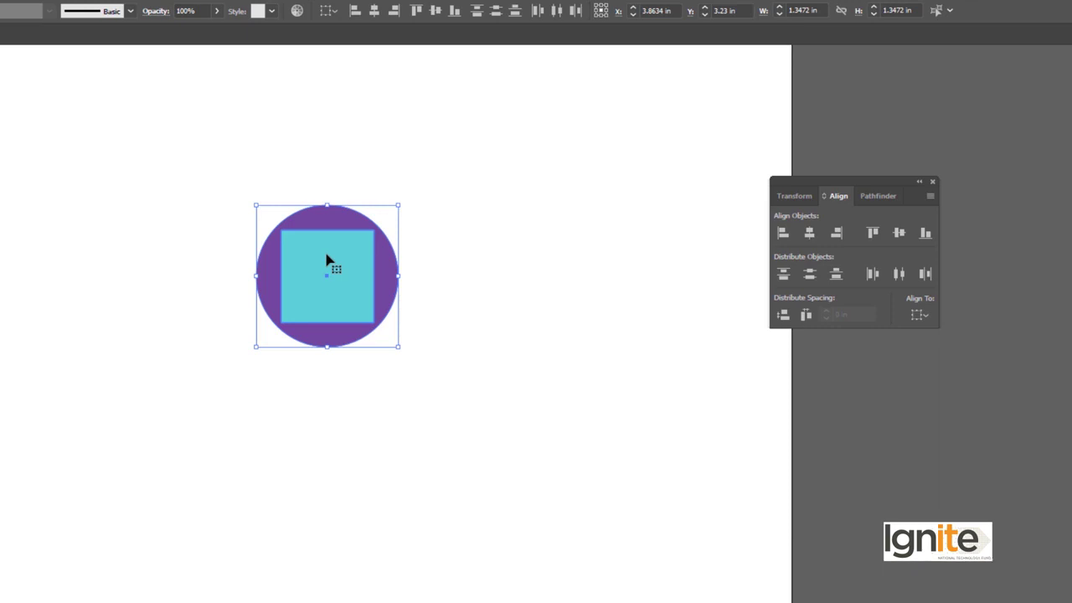
key(ctrl+shift+a)
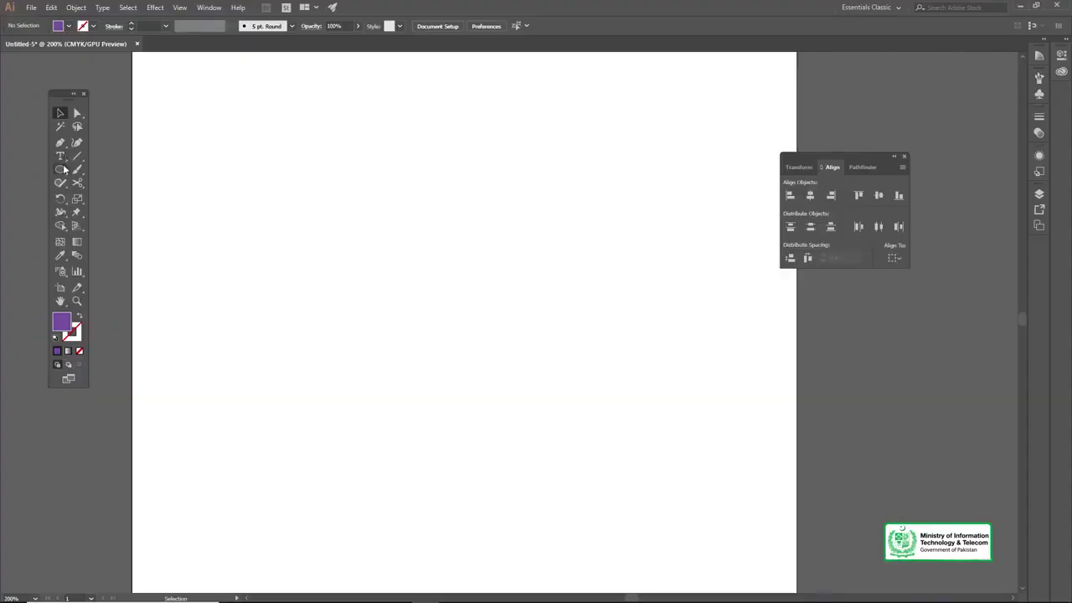
Draw a purple square about 0.76 in wide and place three copies below it in a column.
drag(64, 170, 92, 169)
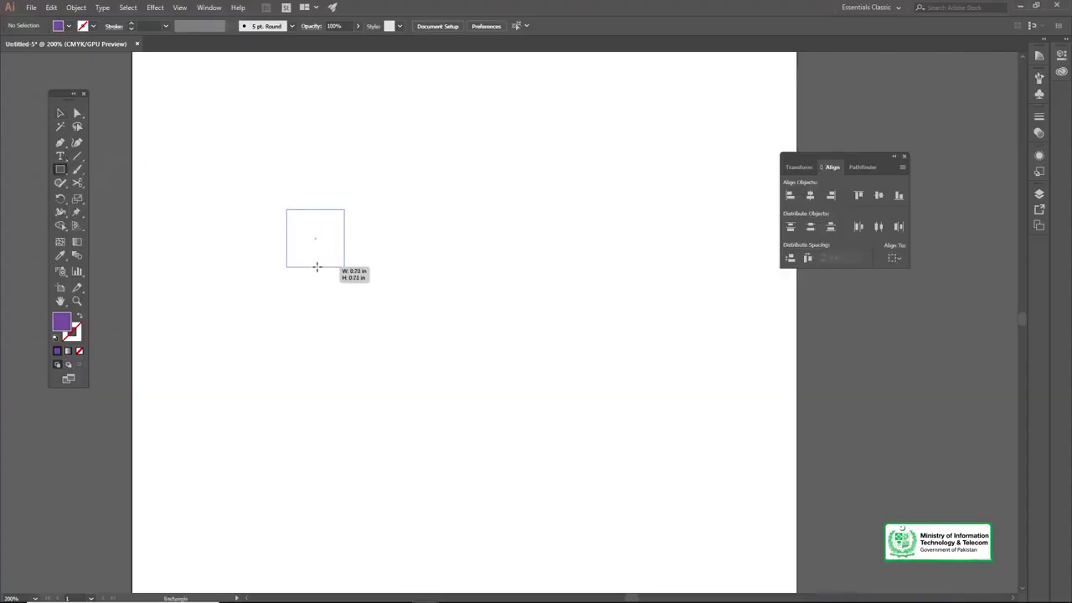
drag(316, 266, 347, 270)
key(v)
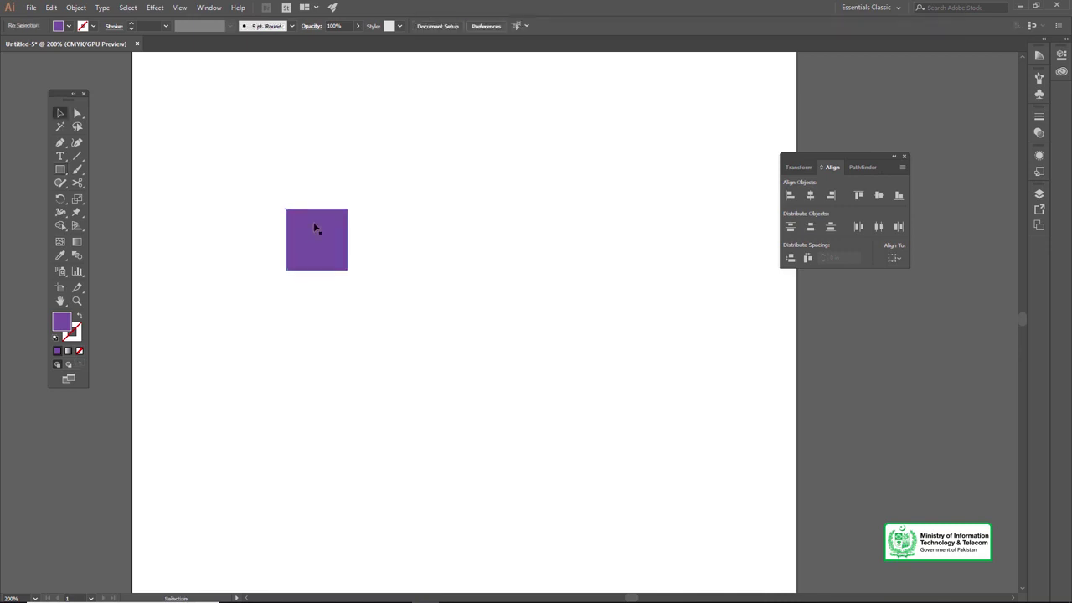
drag(313, 232, 306, 532)
drag(402, 388, 415, 293)
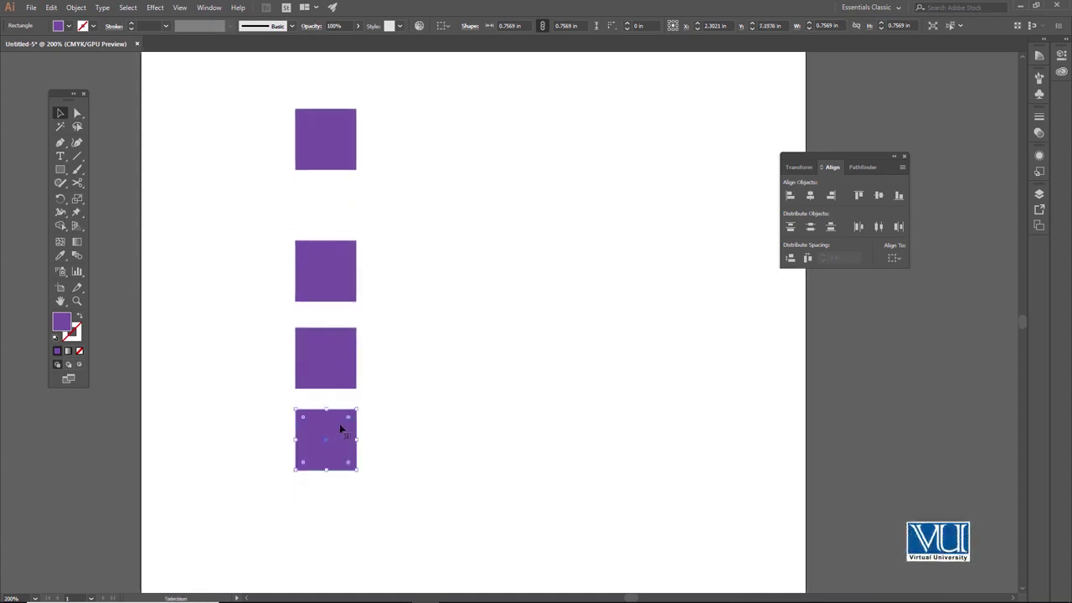
Move the purple squares vertically within the column so the gaps between them are uneven.
drag(334, 477, 334, 471)
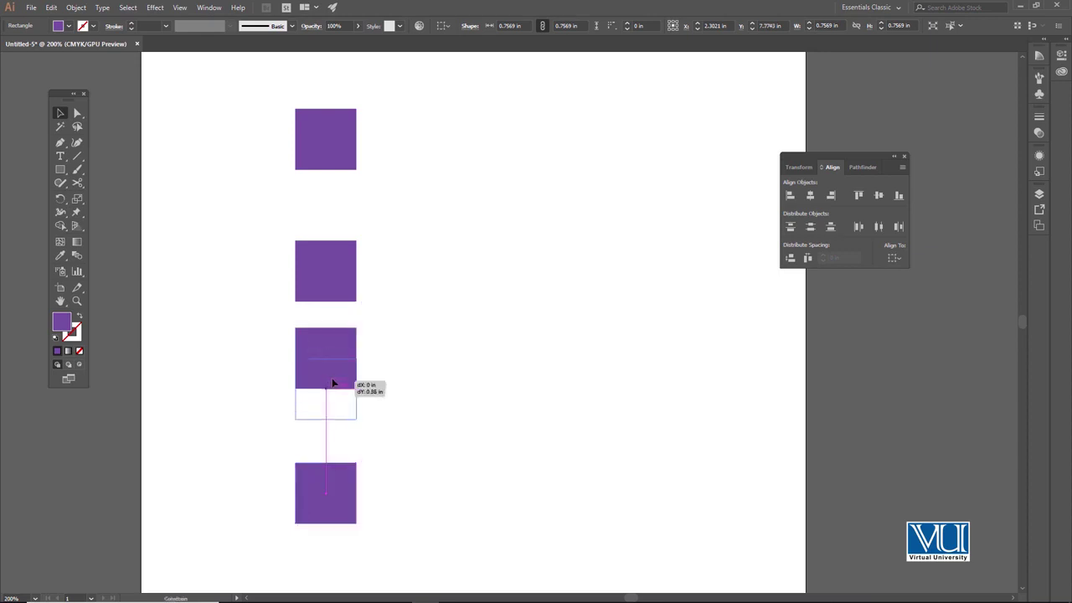
drag(332, 383, 333, 384)
drag(325, 293, 325, 294)
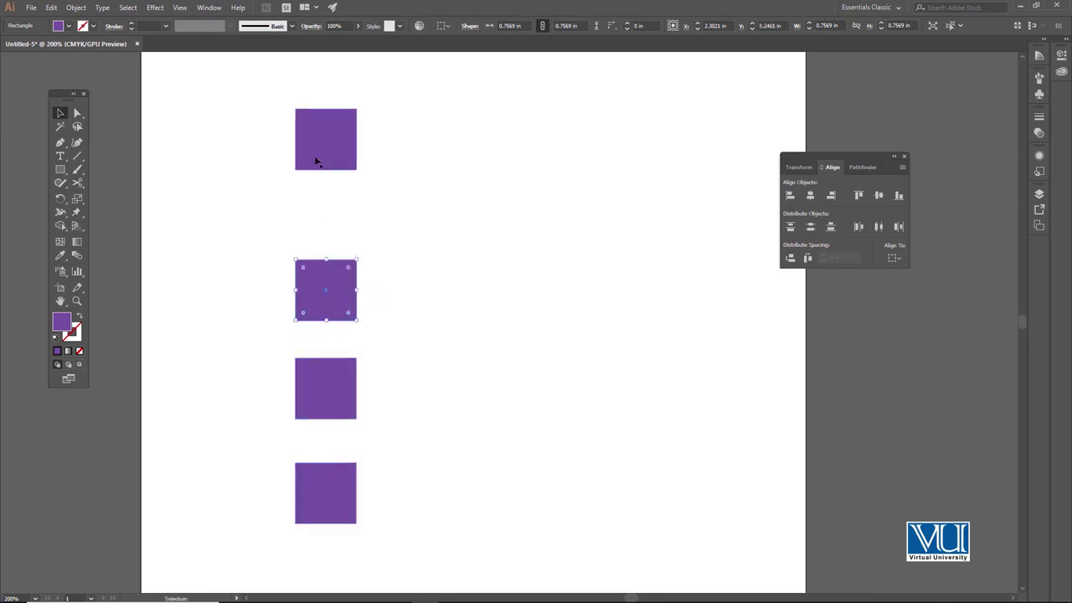
drag(321, 127, 321, 96)
drag(314, 280, 319, 256)
drag(330, 382, 330, 406)
Shift the second square of the column down about 0.38 in, keeping it in line with the others.
drag(270, 225, 384, 508)
drag(333, 274, 335, 280)
click(363, 258)
click(341, 272)
shift+click(339, 293)
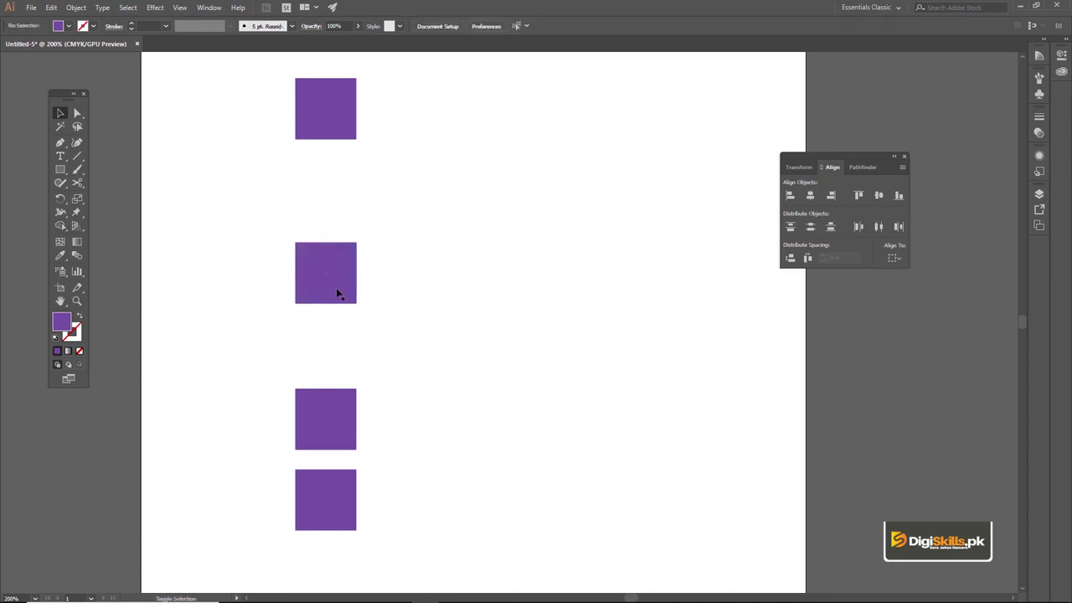
click(336, 269)
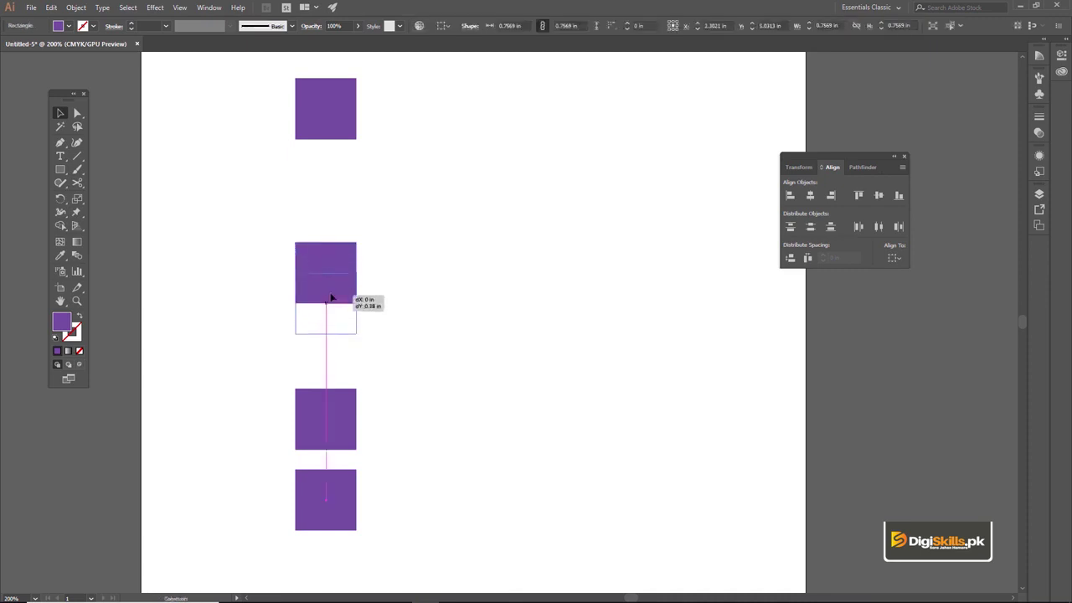
drag(331, 297, 330, 298)
click(314, 242)
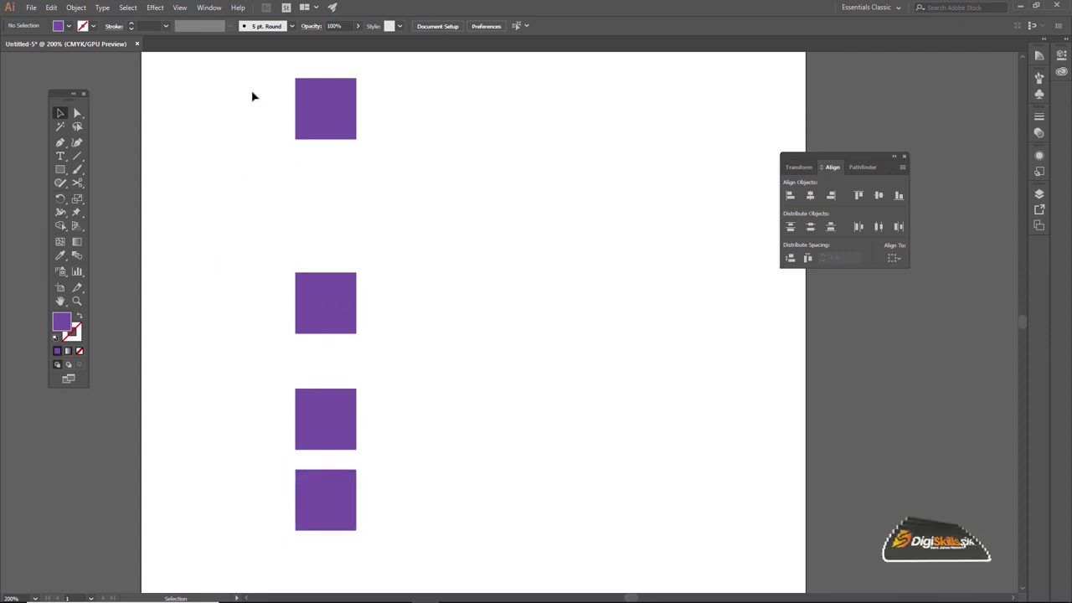
Distribute the column's four squares by their vertical centers relative to the selection, and undo that distribution.
drag(240, 87, 360, 512)
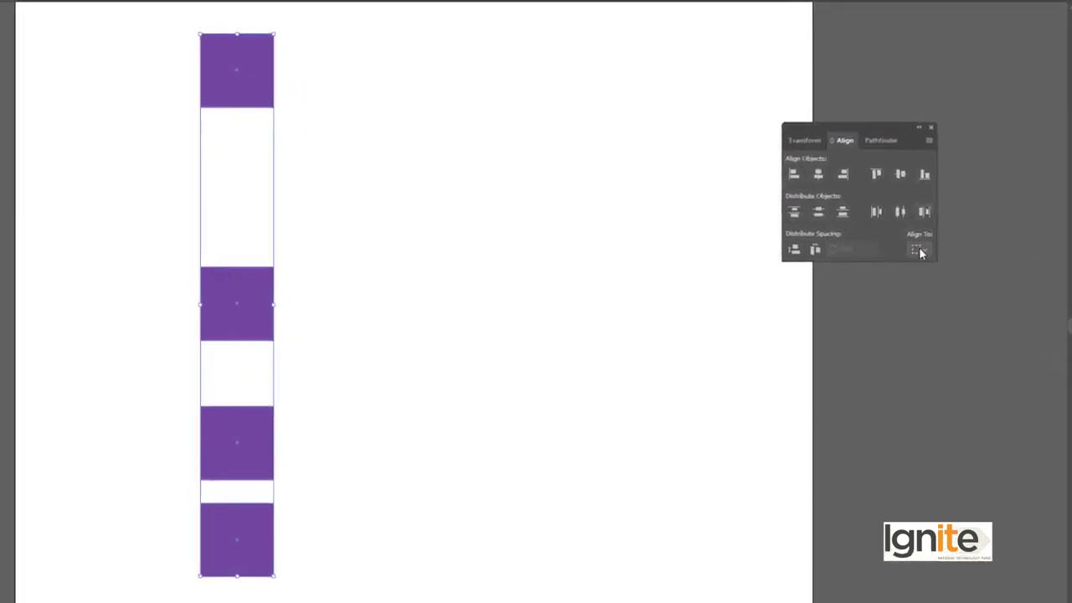
click(919, 250)
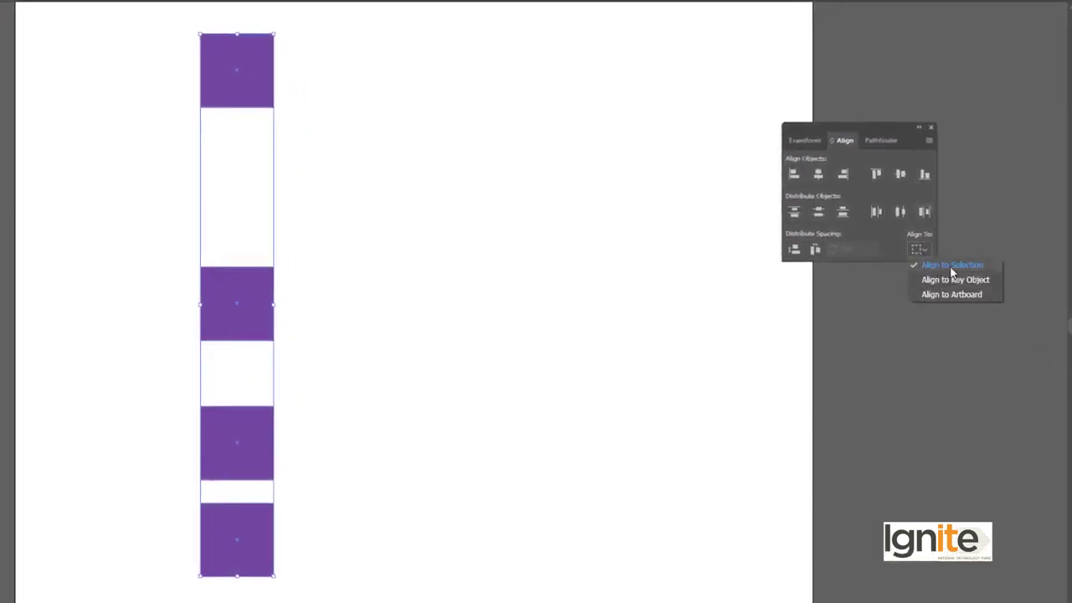
click(952, 265)
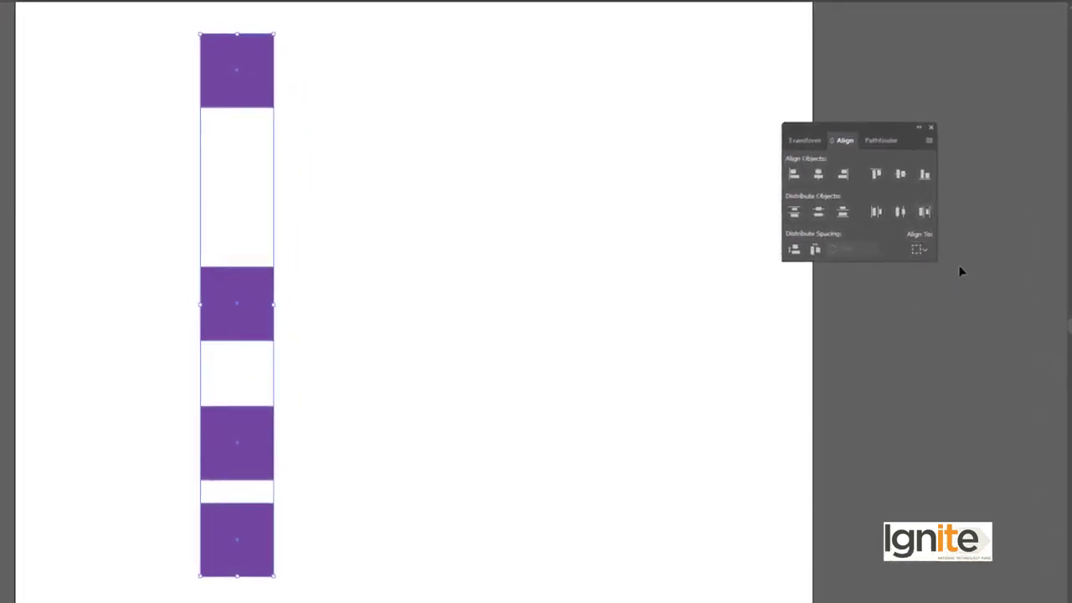
click(819, 214)
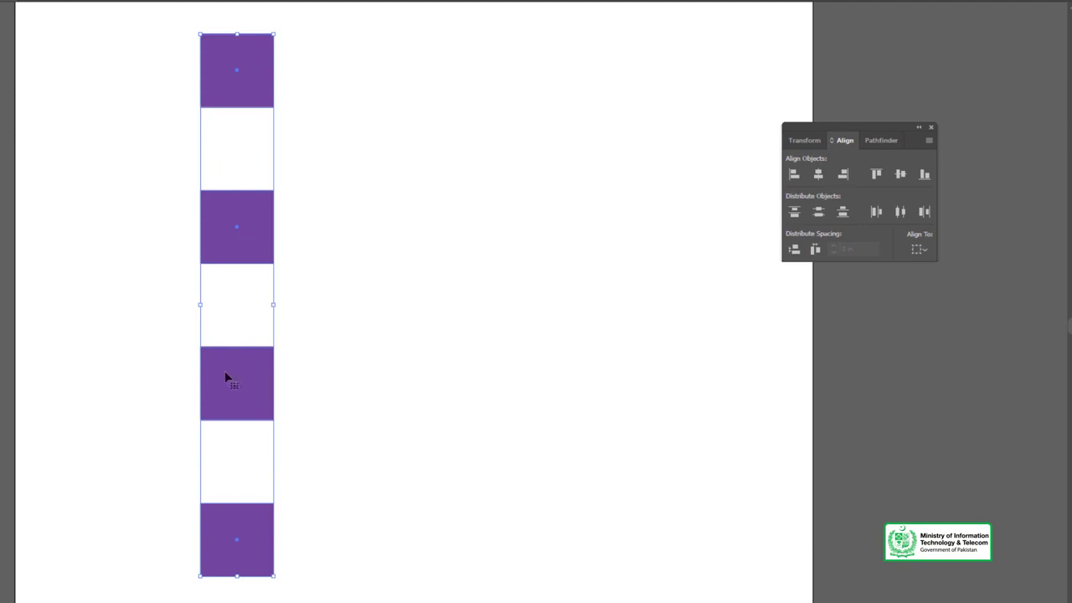
key(ctrl+z)
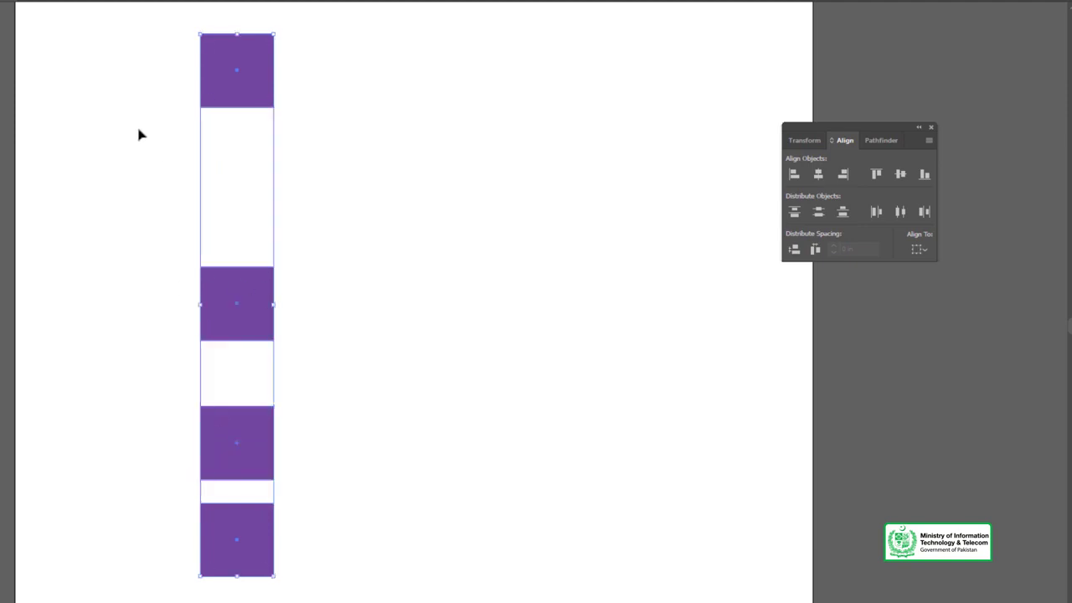
Move the three lower squares up beside the top square, forming a horizontal row with uneven gaps.
click(146, 259)
drag(277, 306, 318, 75)
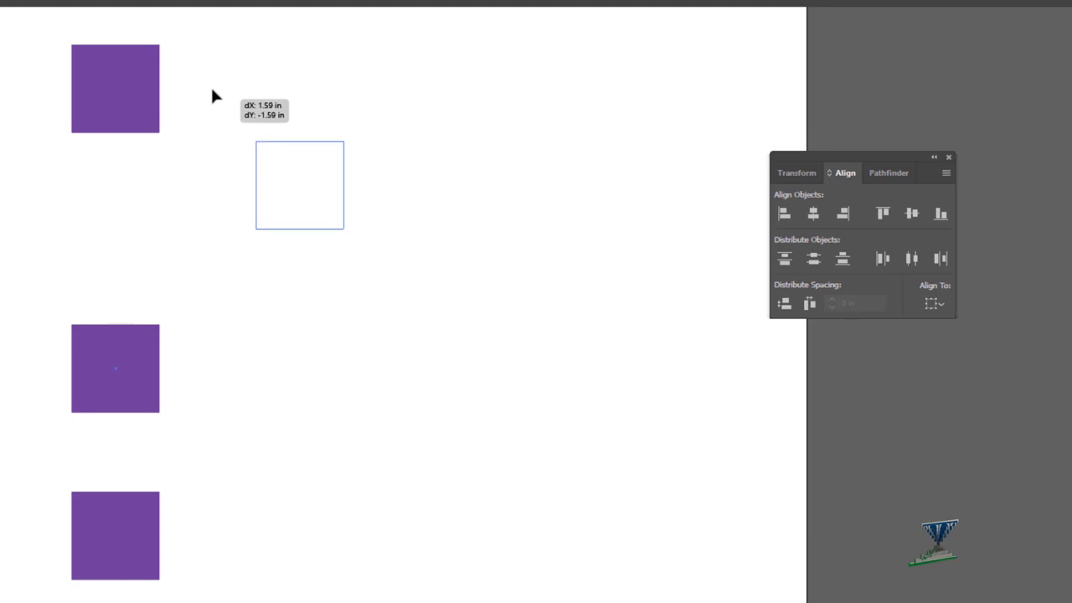
mouse_move(212, 95)
mouse_down()
mouse_move(218, 72)
mouse_move(220, 82)
mouse_up()
drag(133, 487, 369, 45)
drag(363, 89, 412, 81)
shift+click(355, 79)
drag(262, 82, 319, 84)
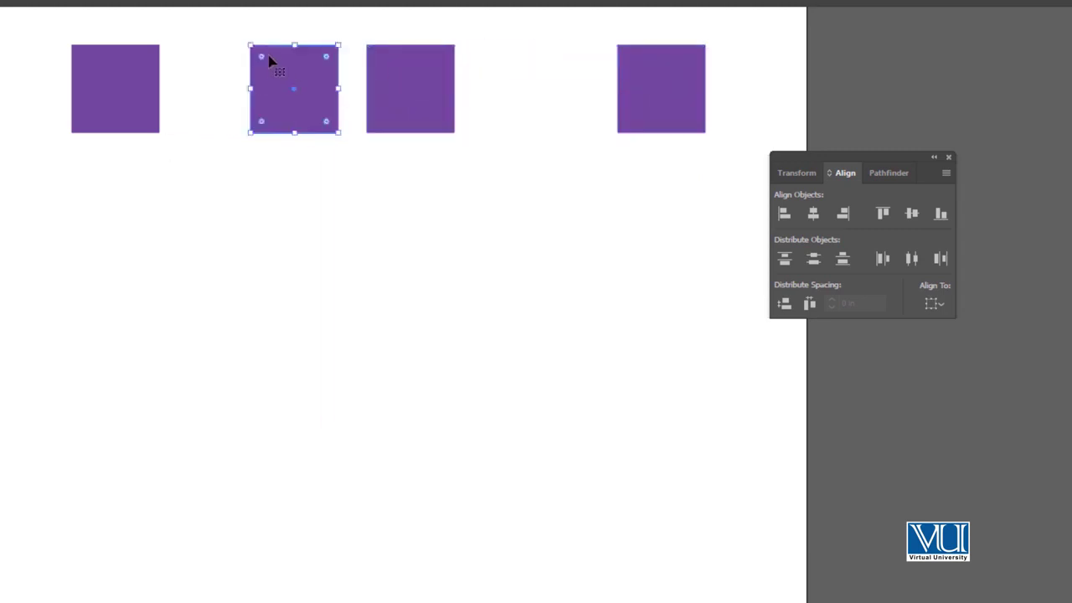
Select all four squares in the row and distribute them by their horizontal centers, keeping Align to Selection.
drag(65, 32, 710, 153)
click(936, 304)
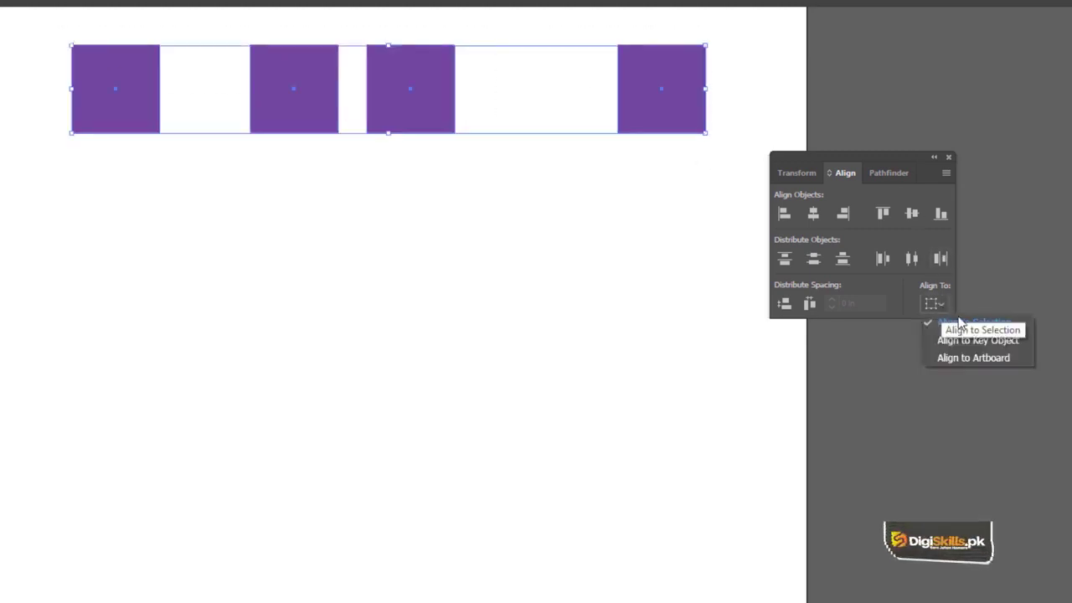
click(937, 305)
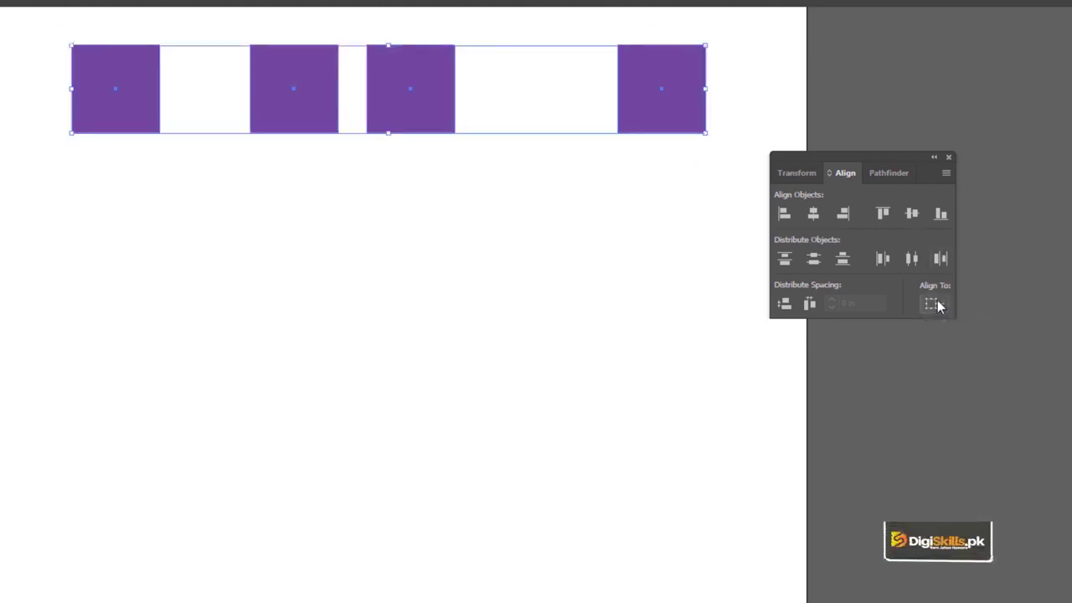
click(911, 259)
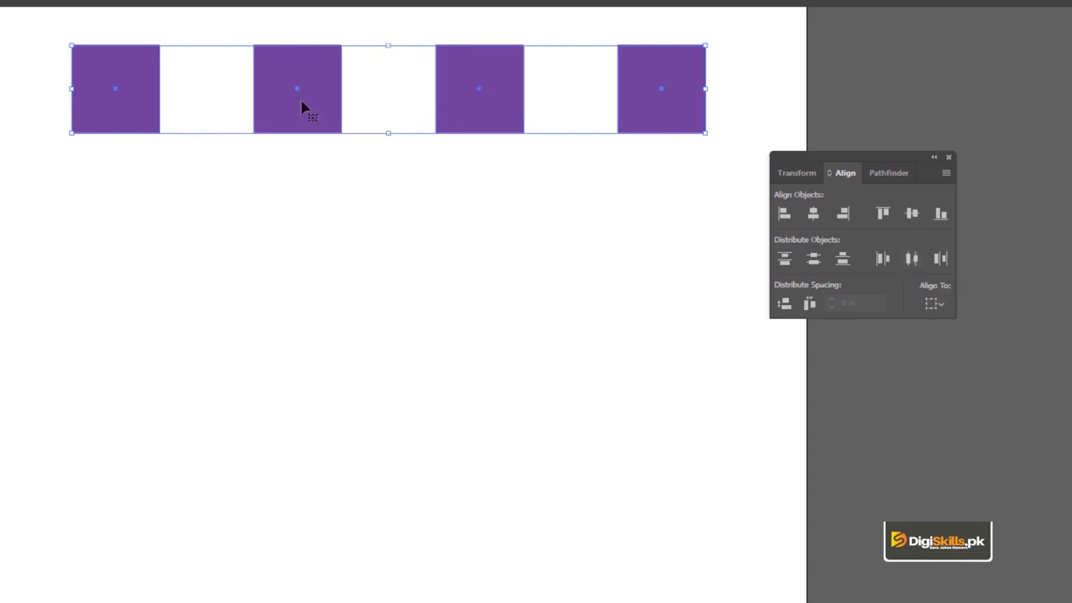